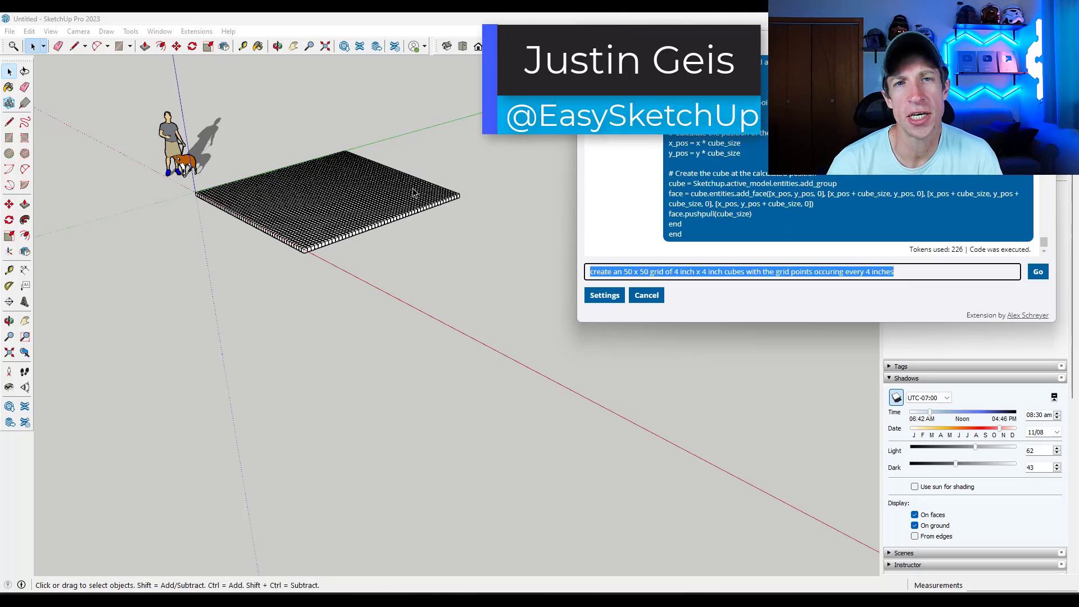
Rerun the seven light blue colours prompt on the selected cubes and orbit to view them.
scroll(307, 152, up, 3)
drag(549, 106, 140, 379)
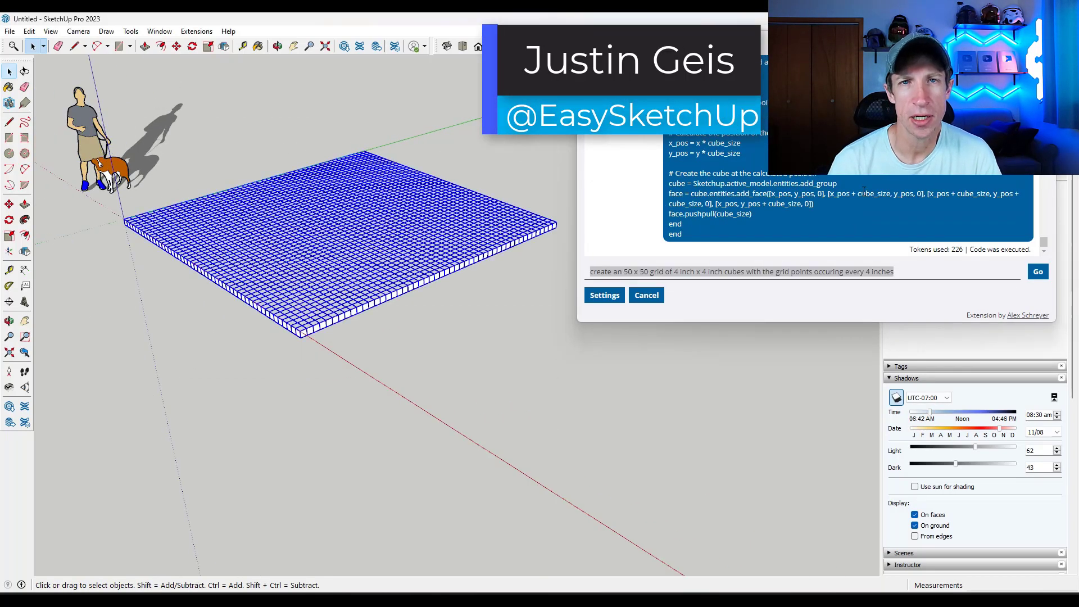
scroll(764, 177, up, 5)
scroll(764, 177, up, 3)
click(639, 271)
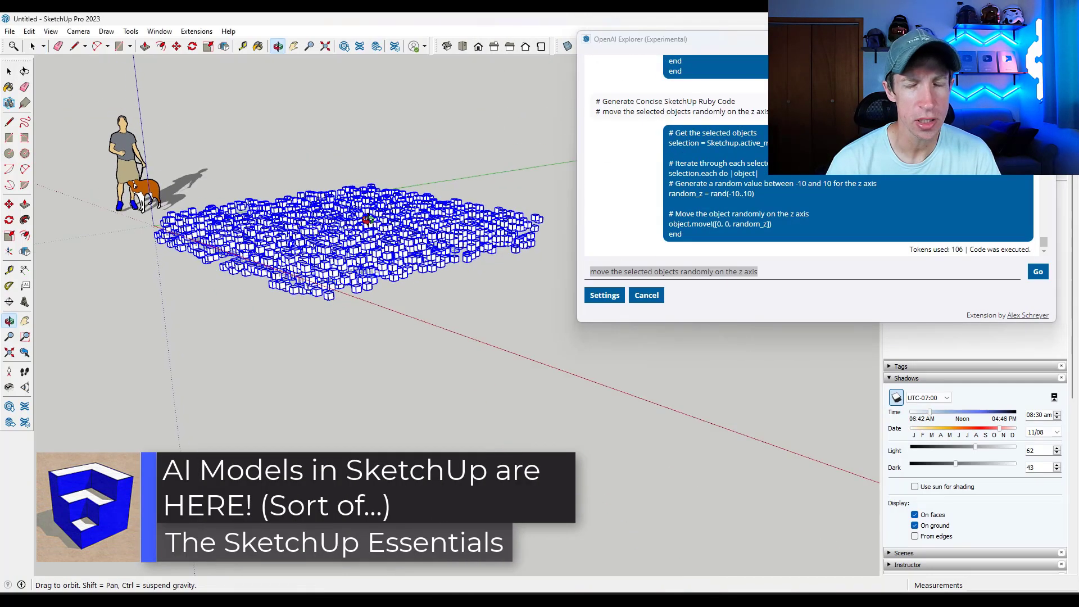
scroll(731, 202, up, 5)
click(636, 271)
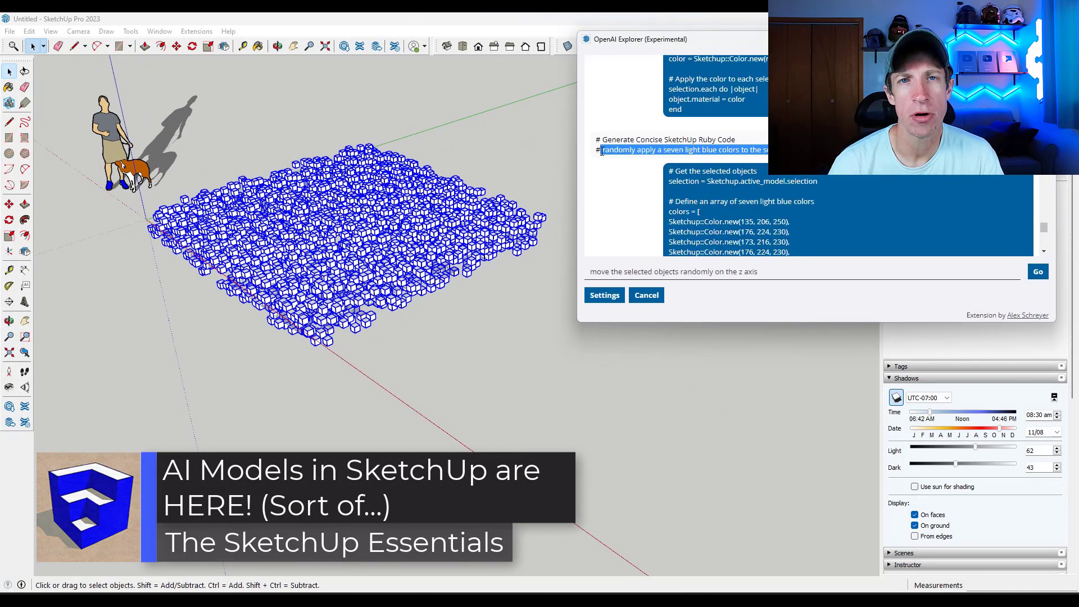
key(Up)
key(Return)
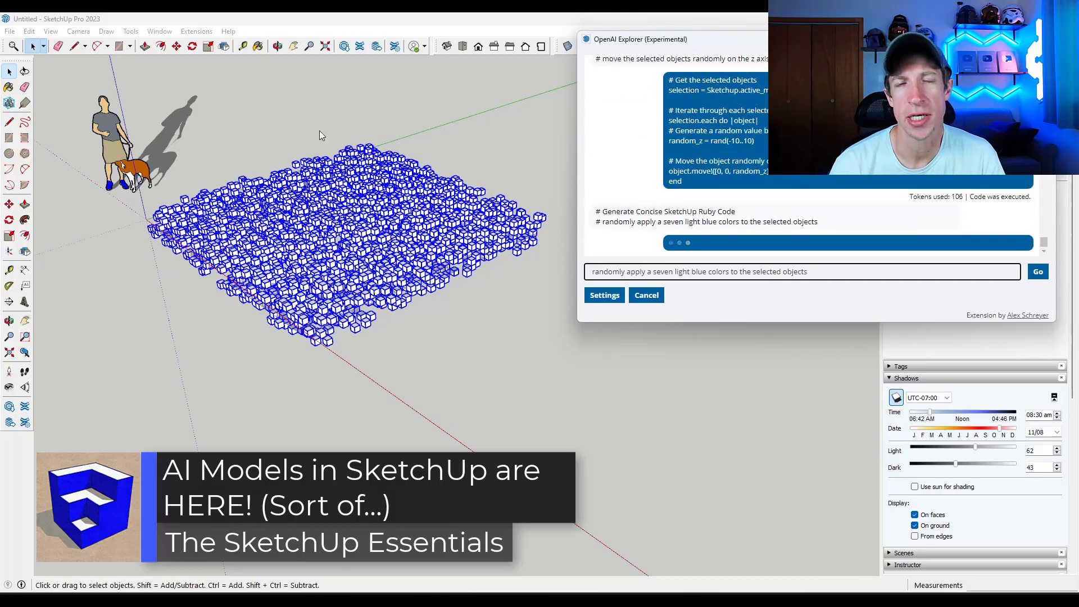
mouse_move(231, 150)
middle_down()
mouse_move(344, 120)
mouse_move(337, 169)
middle_up()
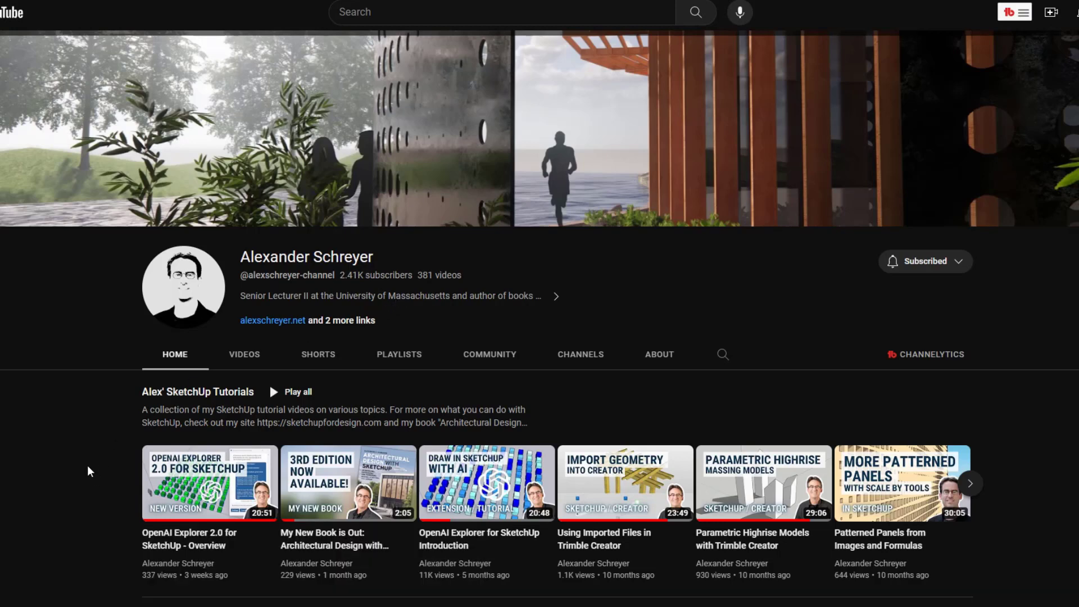
scroll(90, 469, down, 2)
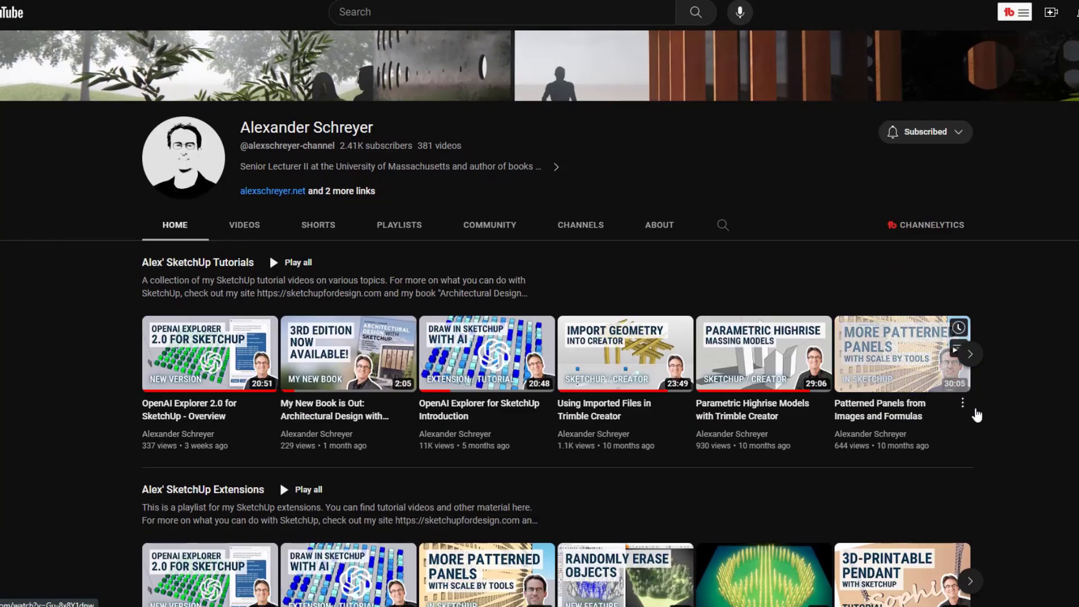
scroll(1038, 373, down, 1)
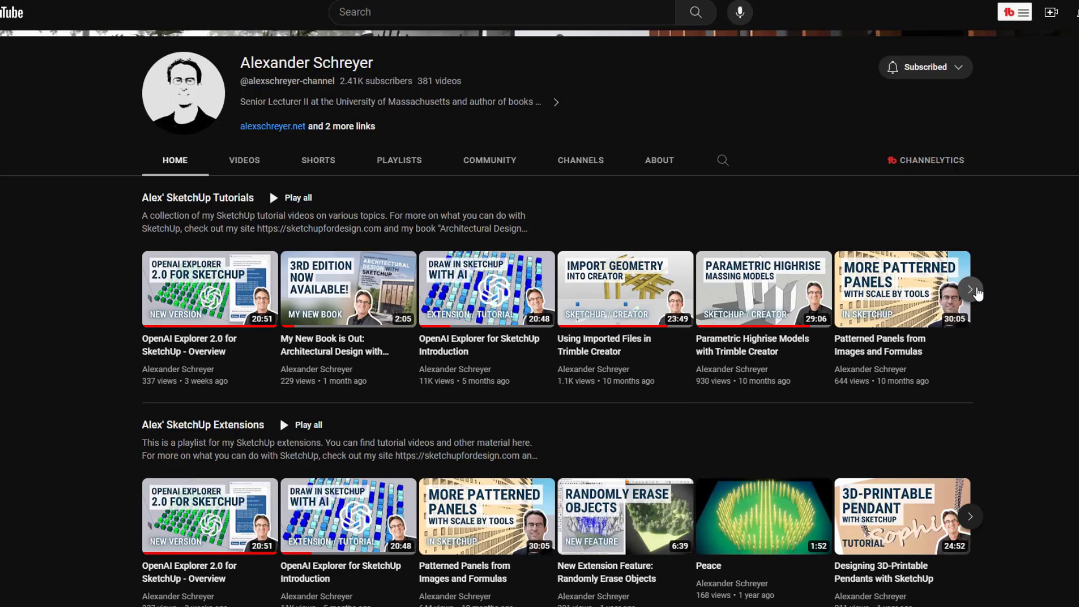
click(976, 291)
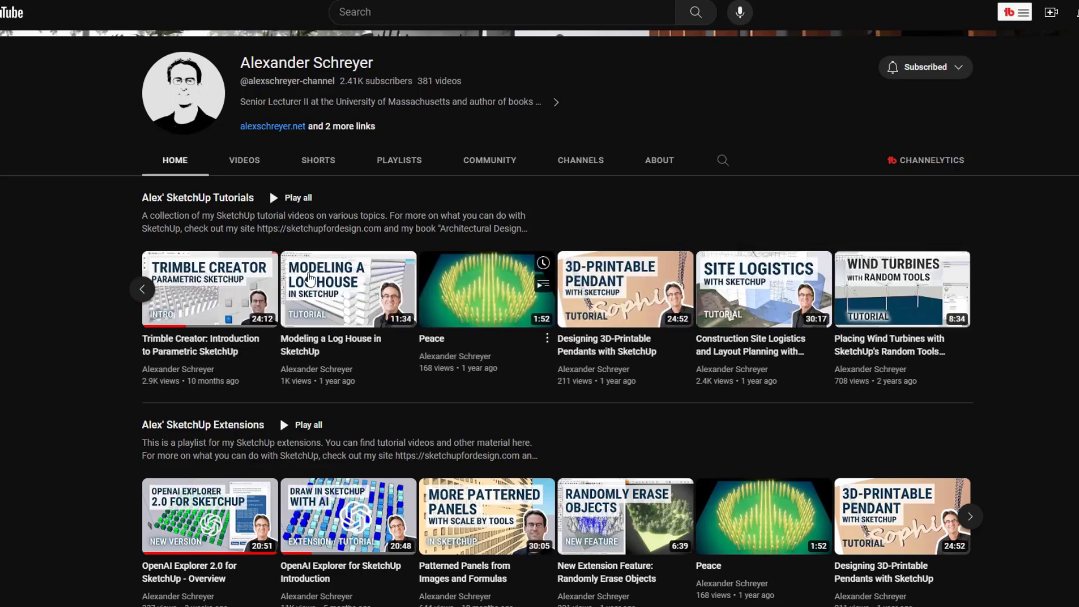
click(142, 290)
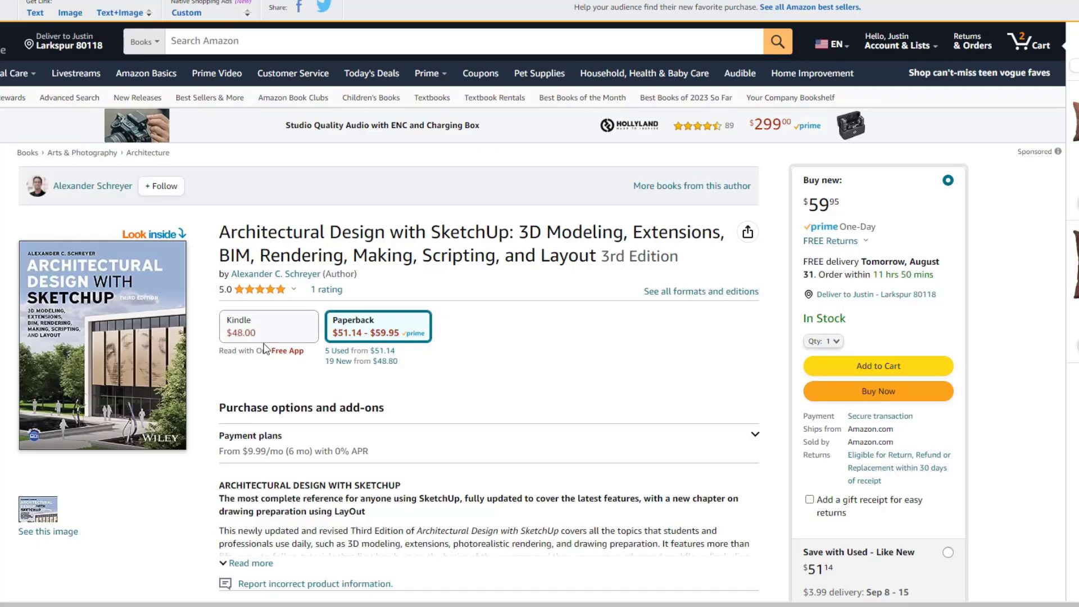
Expand the book's 'Read more' description, read it, and scroll back to the top.
scroll(264, 349, down, 3)
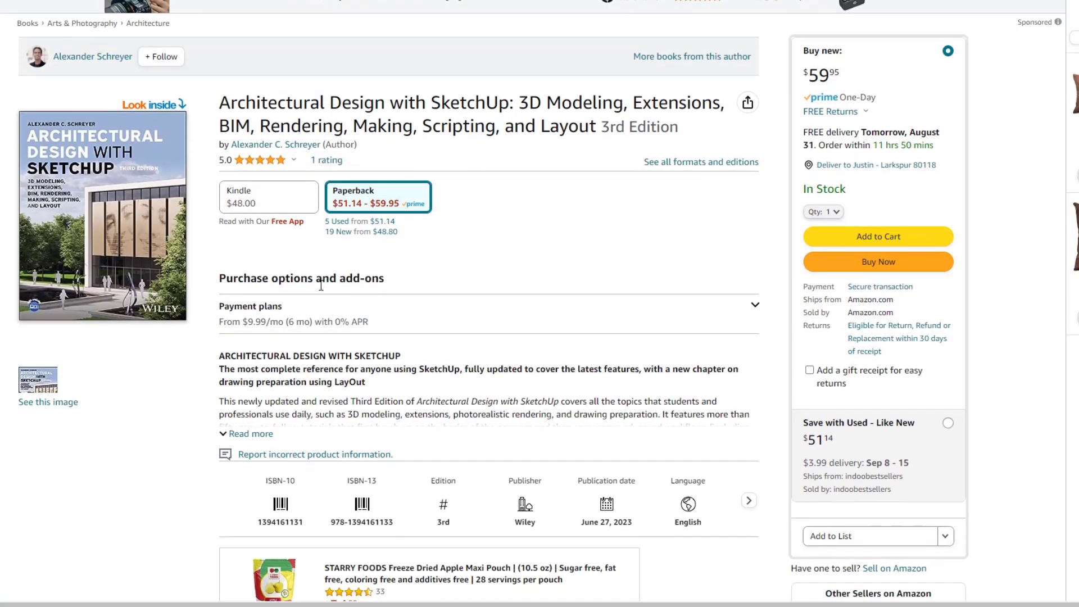
scroll(344, 319, down, 3)
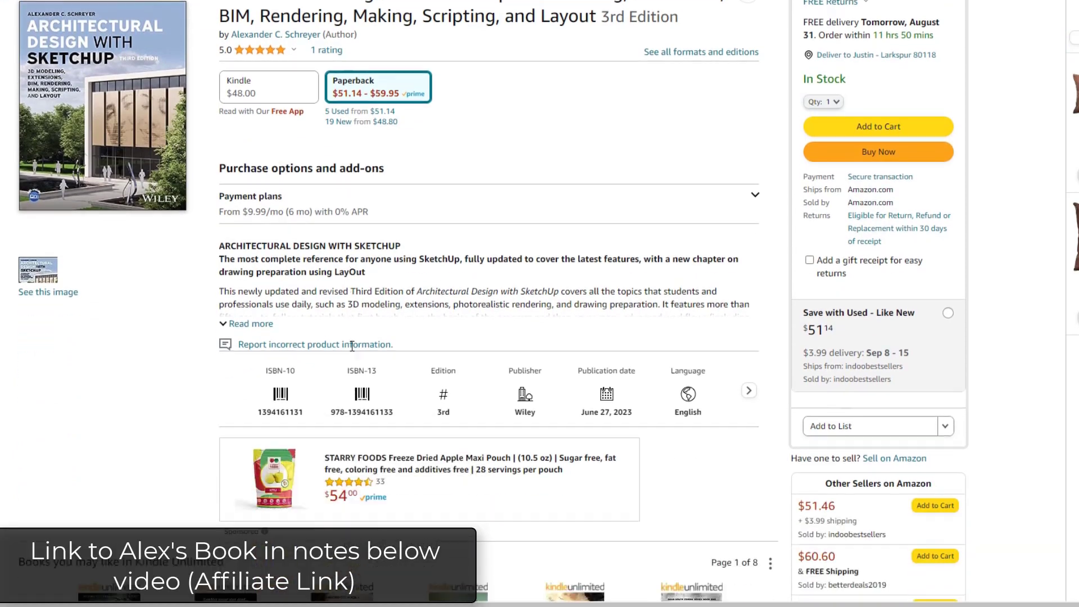
click(250, 304)
scroll(418, 294, down, 3)
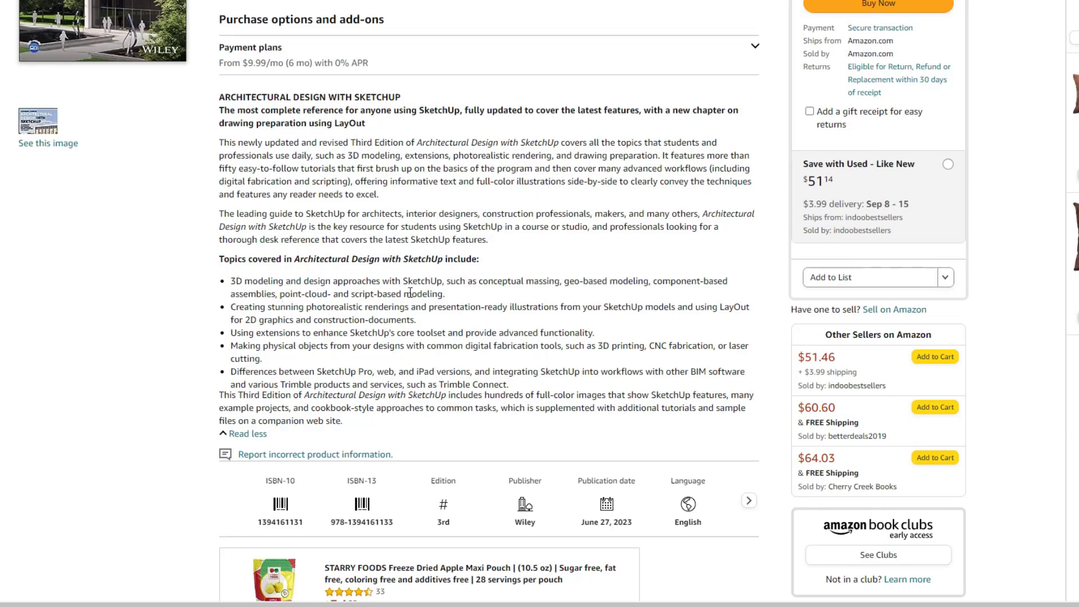
scroll(427, 292, up, 3)
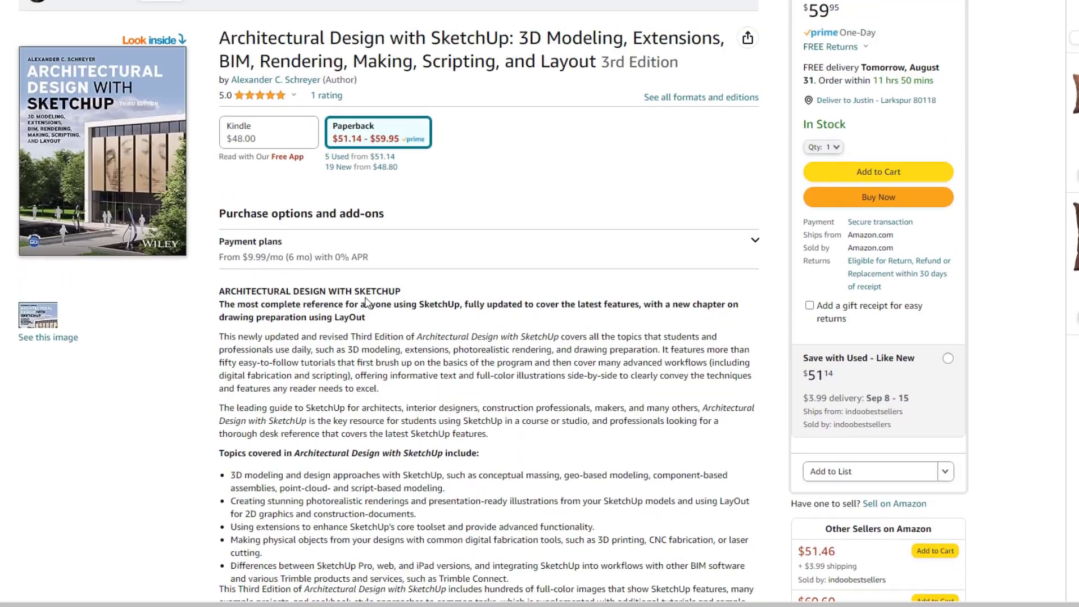
scroll(353, 430, up, 1)
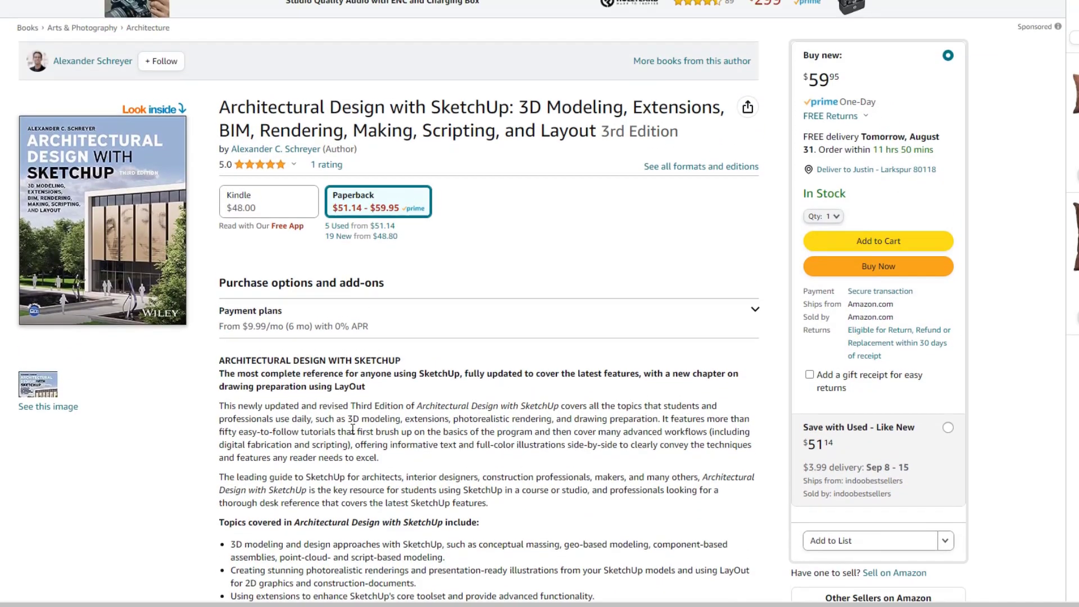
scroll(353, 430, up, 1)
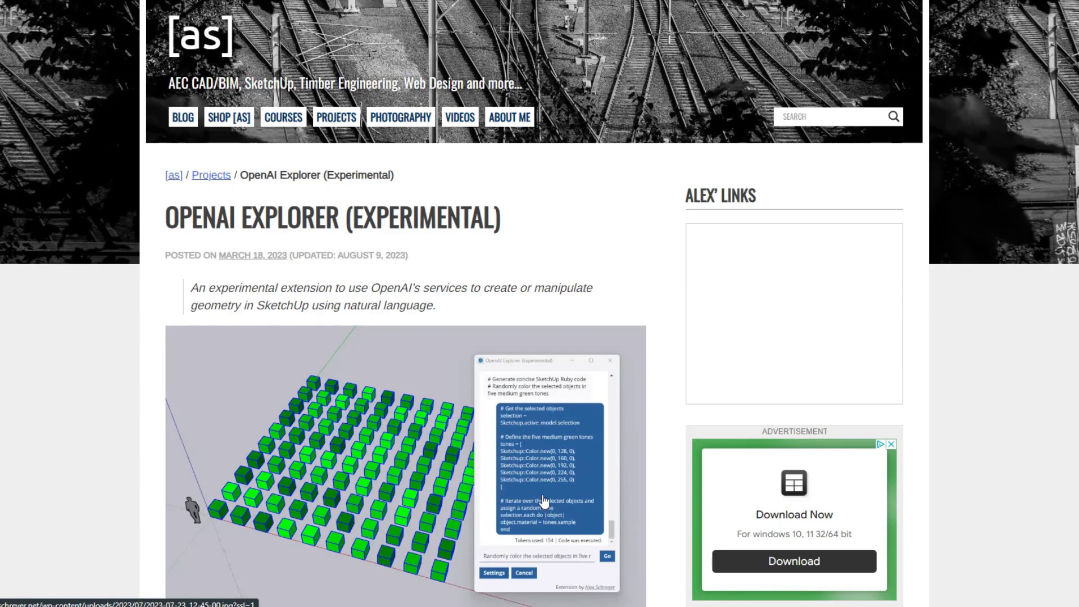
Scroll down to the OpenAI Explorer Usage section and follow the 'API Key here' link.
scroll(544, 422, down, 4)
scroll(543, 421, down, 5)
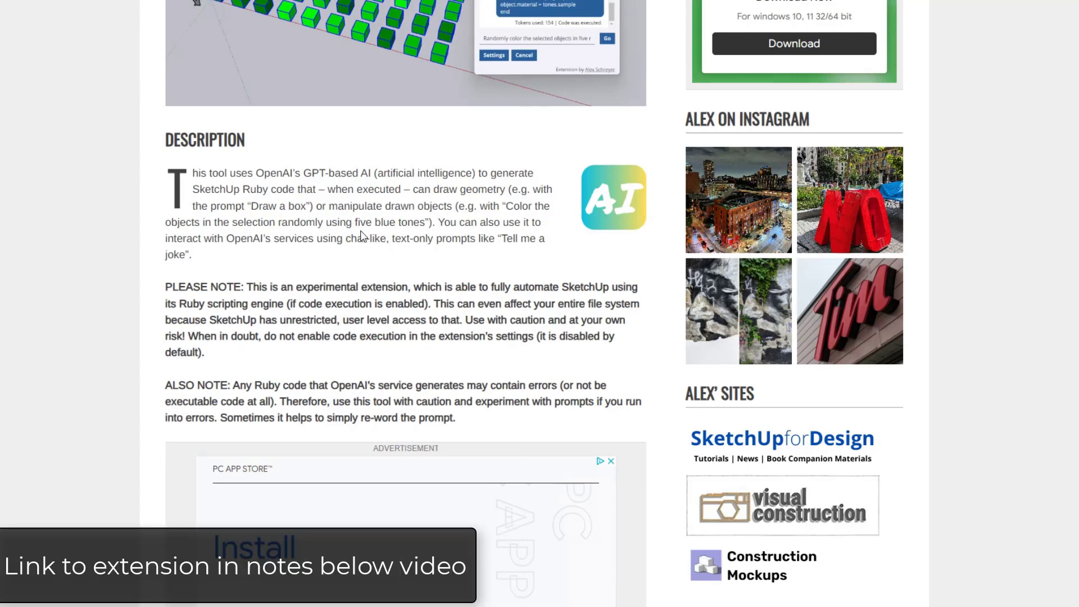
scroll(125, 234, down, 10)
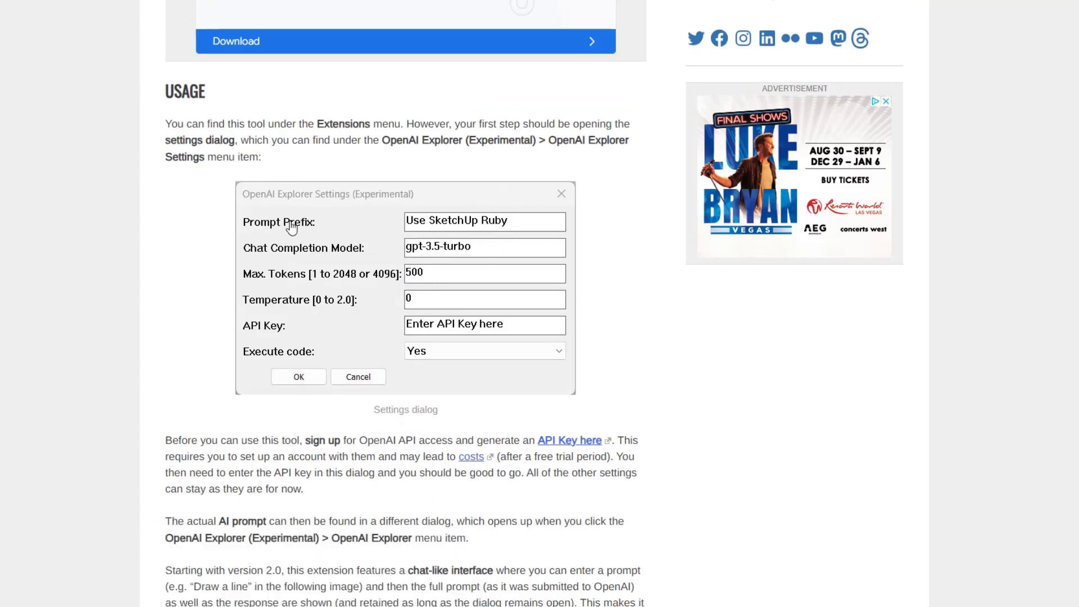
scroll(273, 292, down, 3)
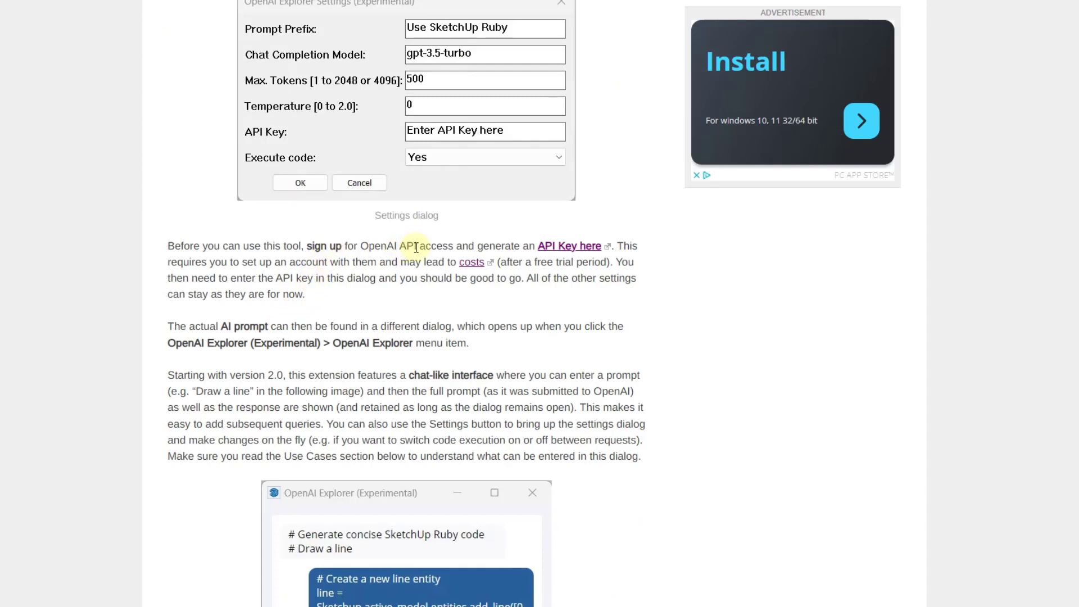
click(564, 247)
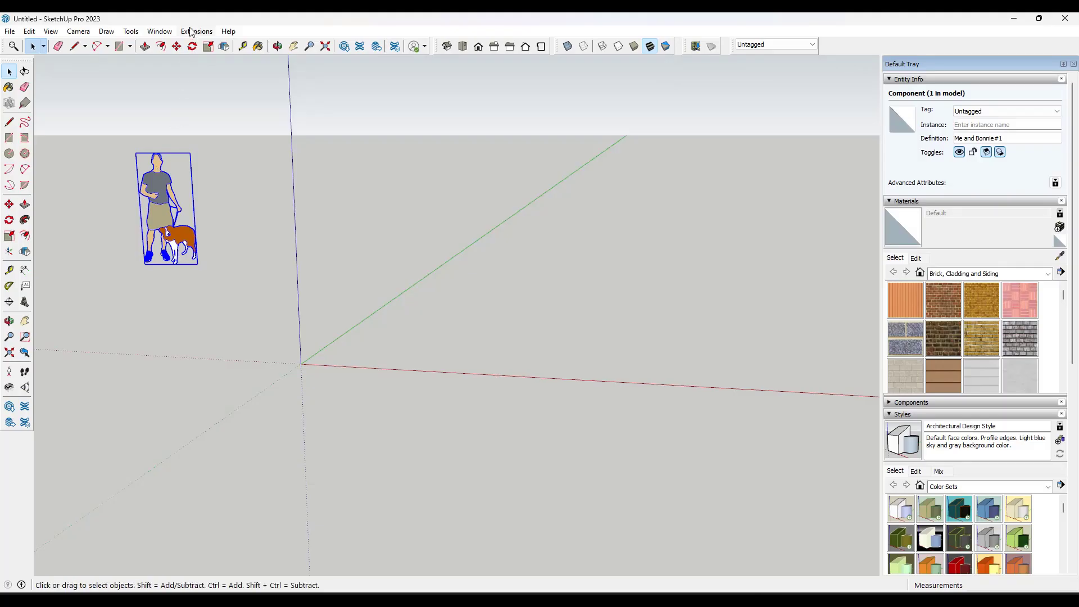
Open OpenAI Explorer Settings, widen the dialog, and confirm them with Execute code left at Yes.
click(193, 33)
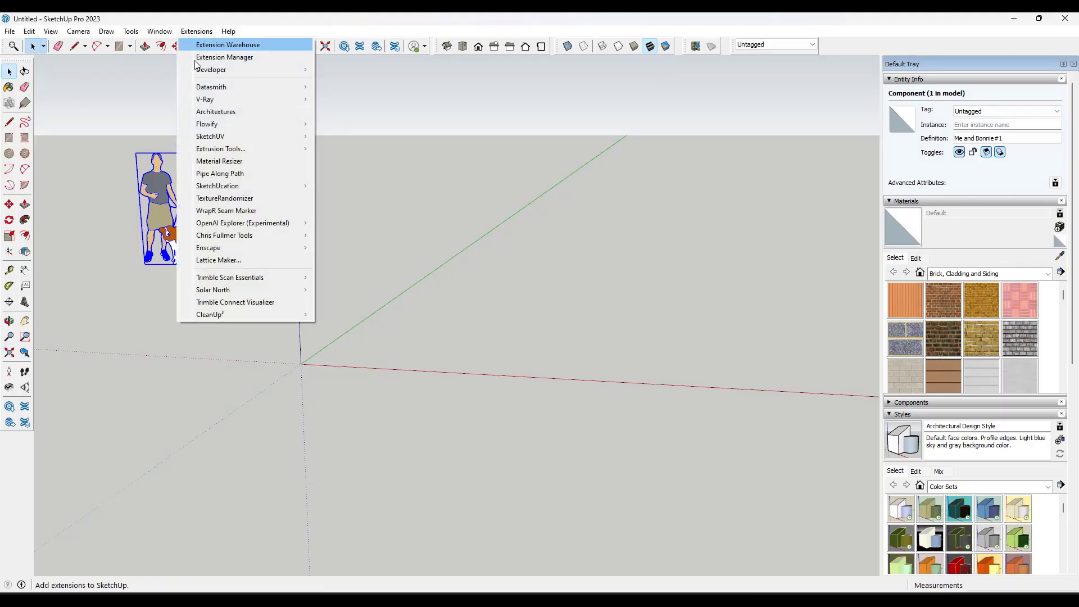
mouse_move(252, 224)
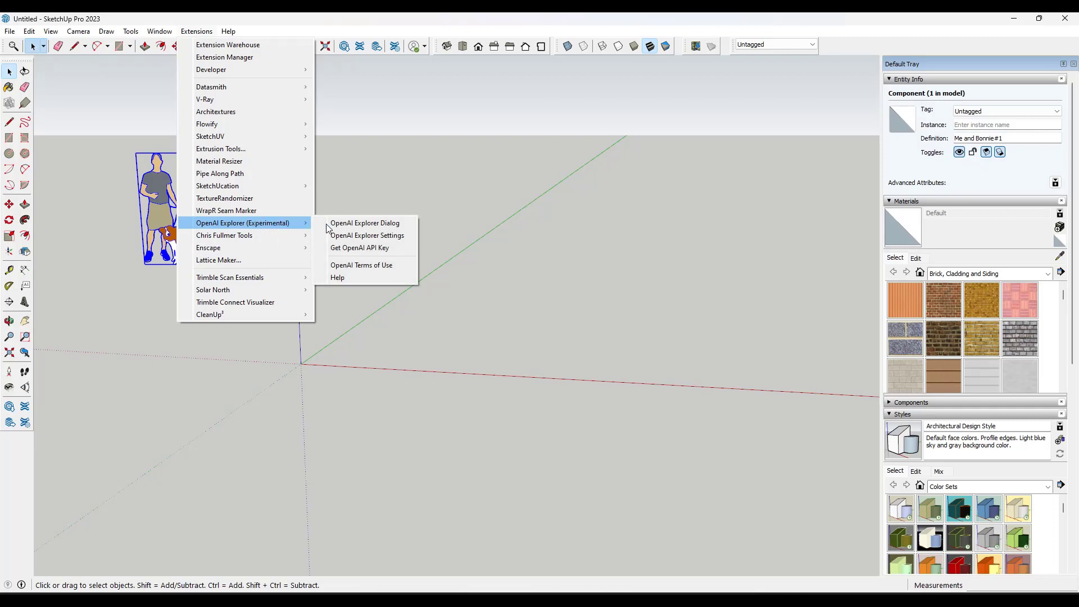
click(379, 236)
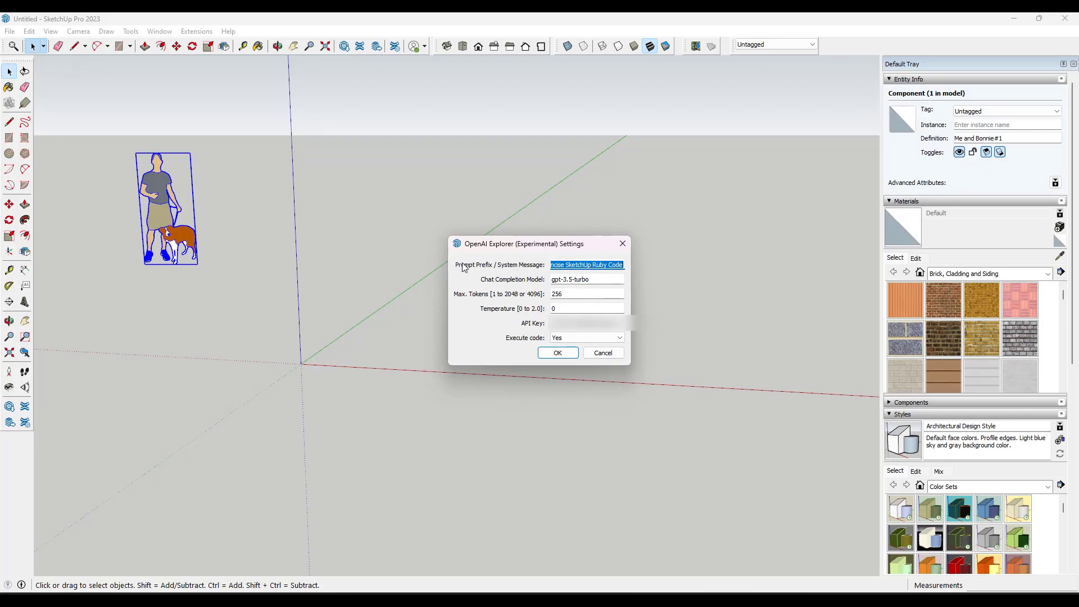
drag(631, 296, 736, 297)
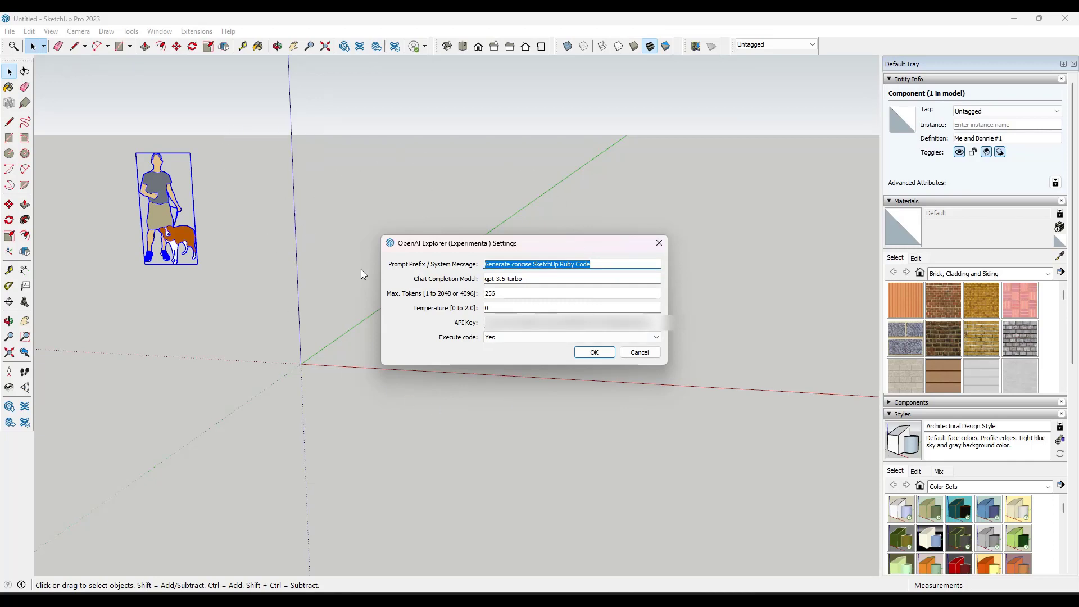
click(505, 339)
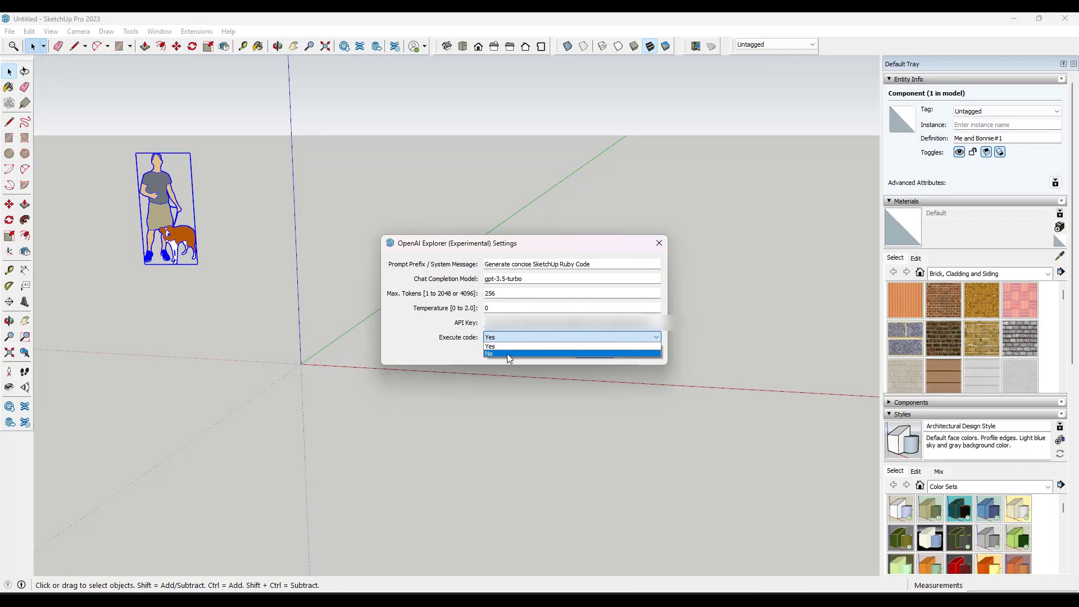
click(502, 347)
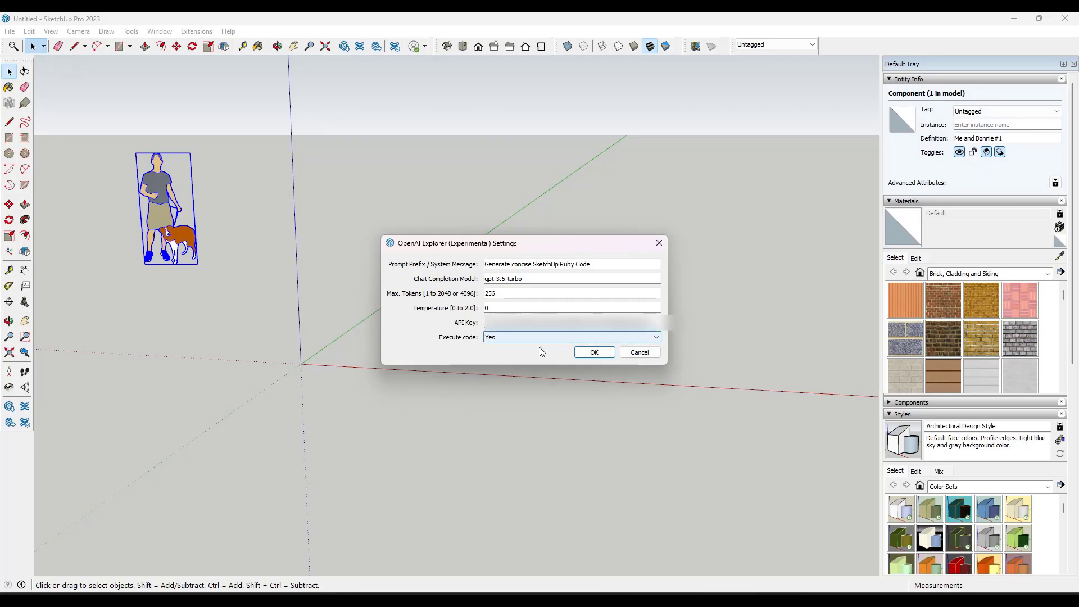
click(595, 353)
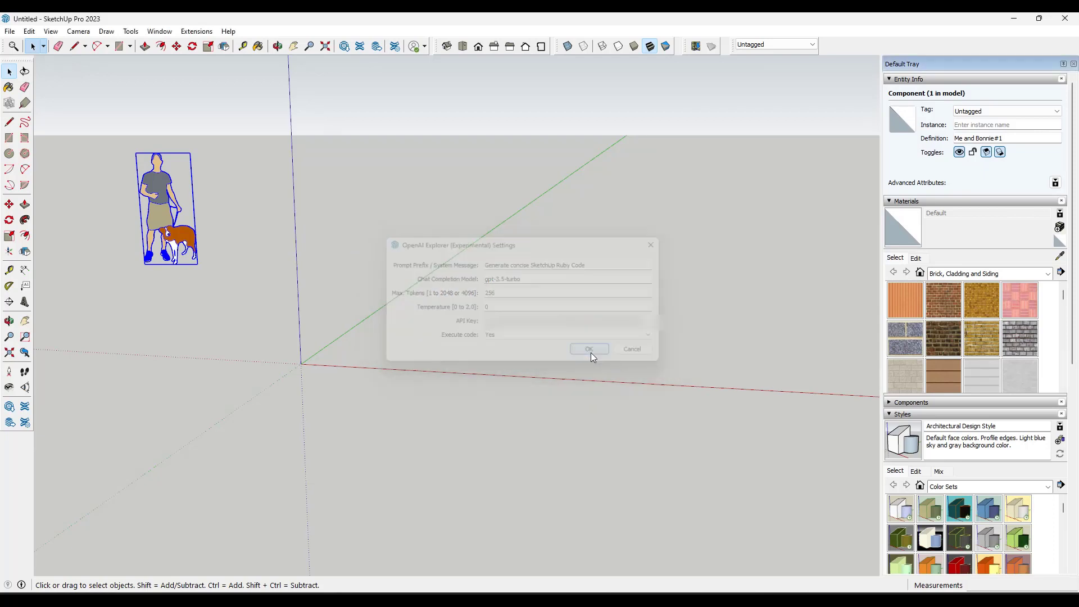
Open the OpenAI Explorer dialog and submit 'create a box' to build a 10×20×30 box.
click(202, 33)
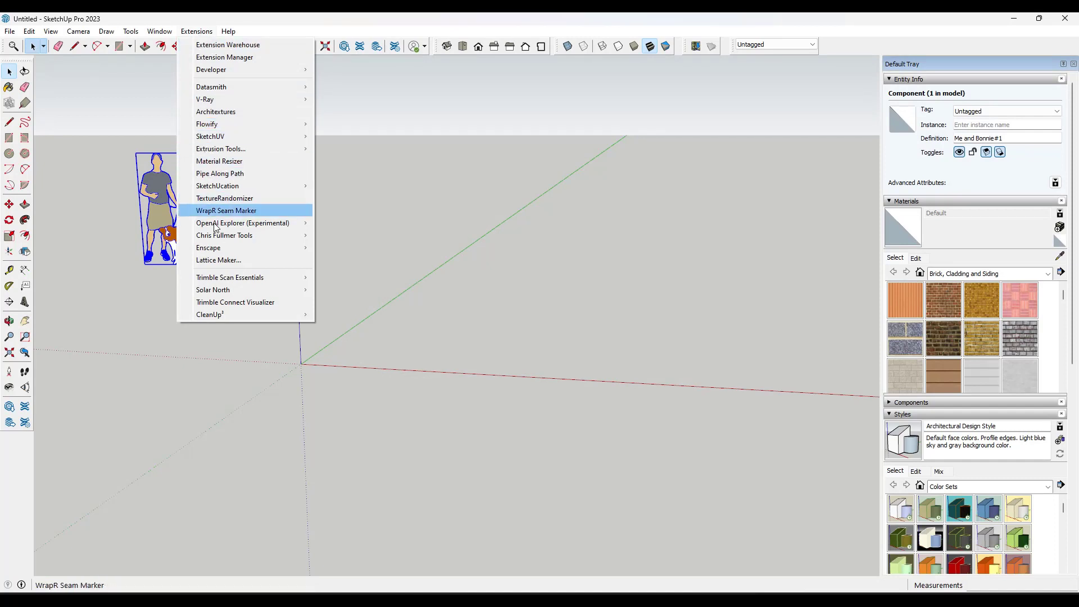
mouse_move(228, 225)
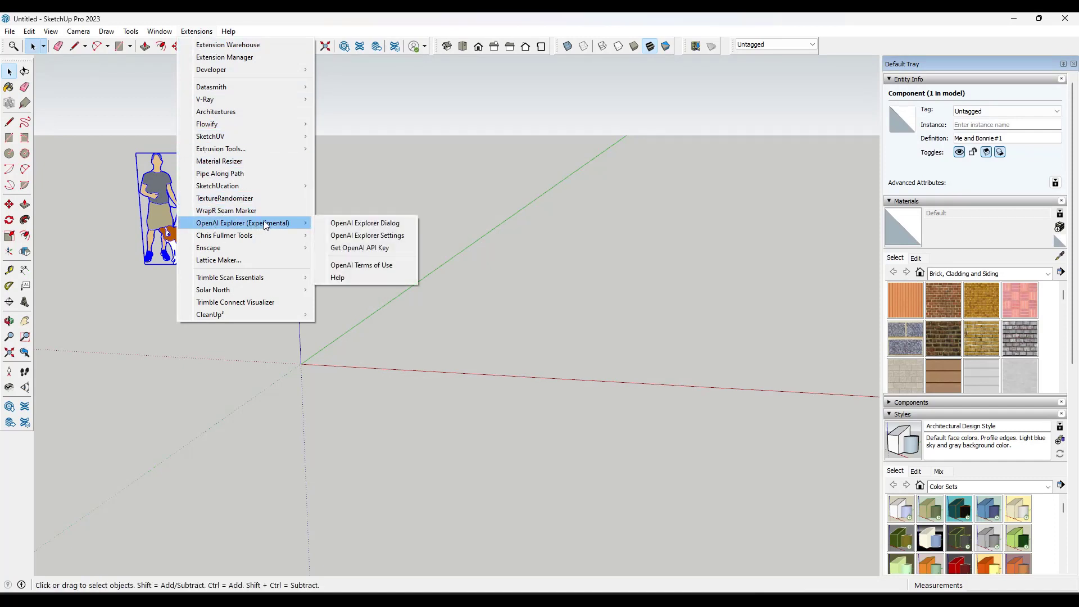
click(338, 226)
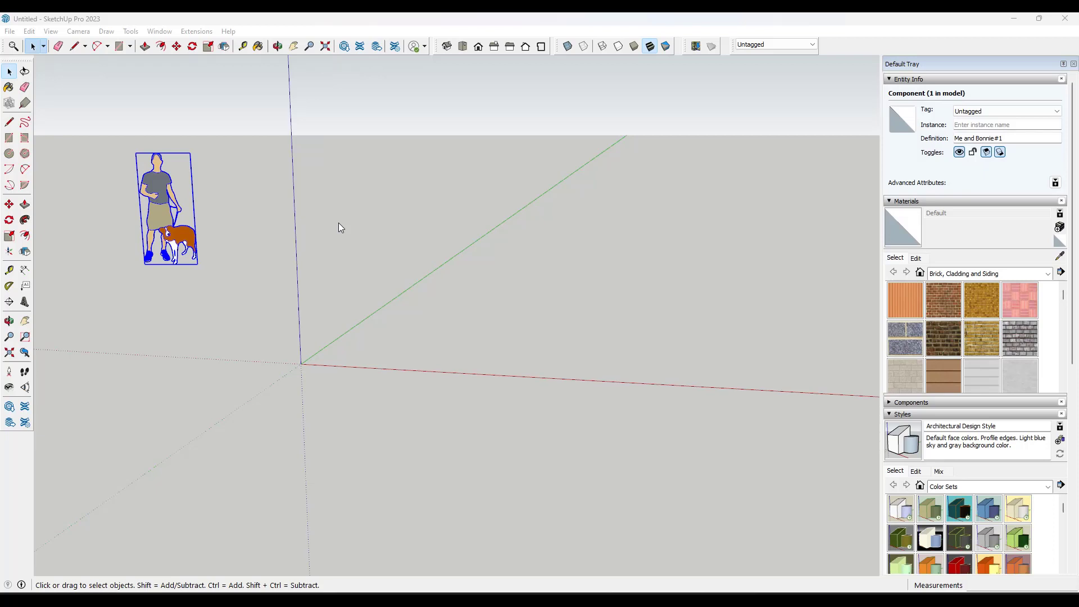
drag(298, 79, 337, 60)
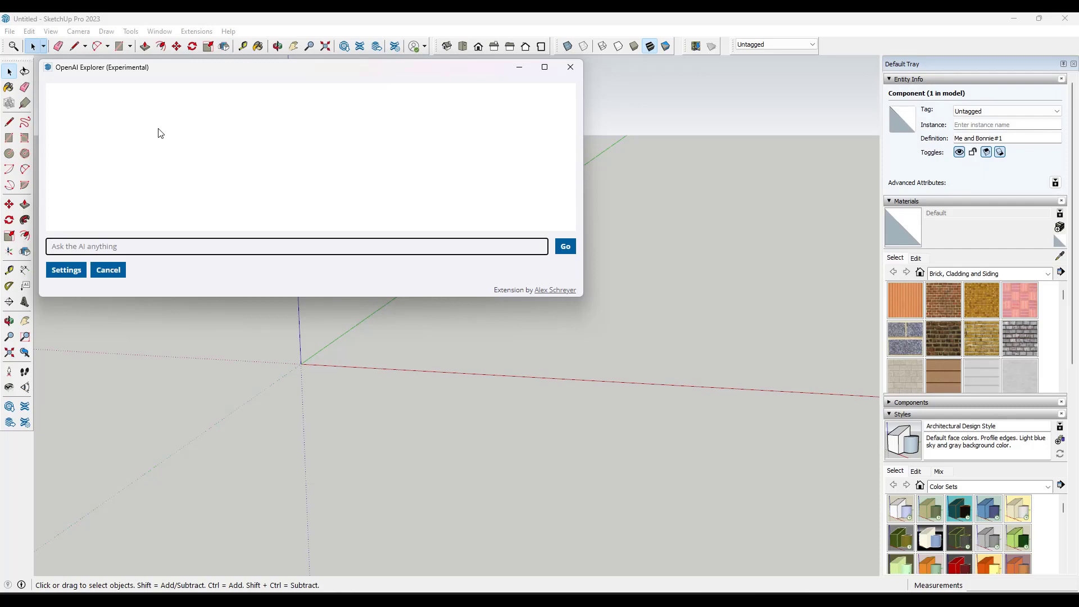
text(create a box)
key(Return)
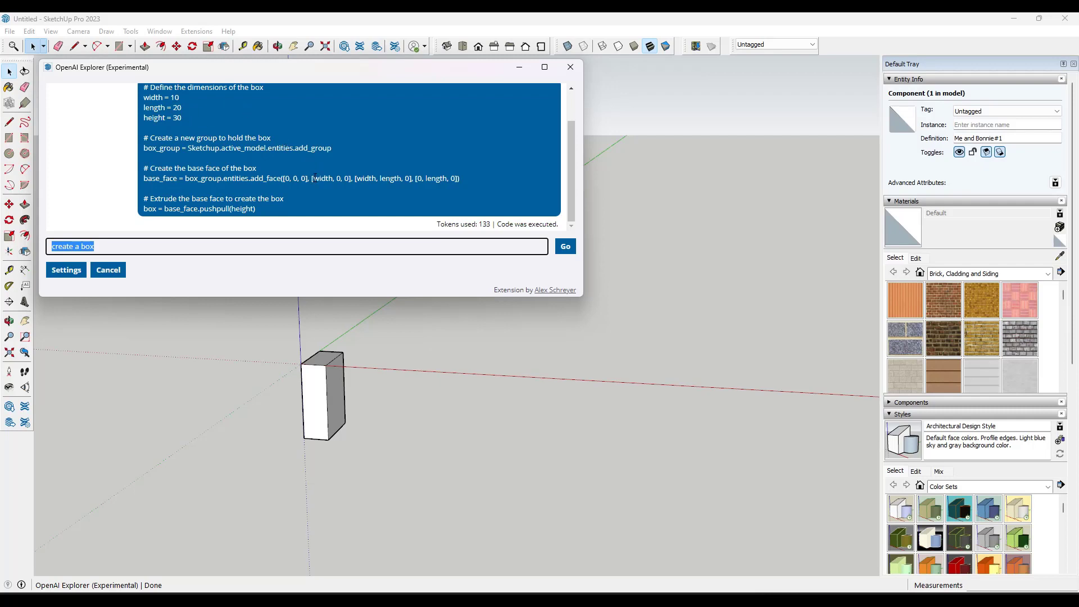
Select and copy the generated box code from the Explorer dialog.
scroll(315, 178, up, 3)
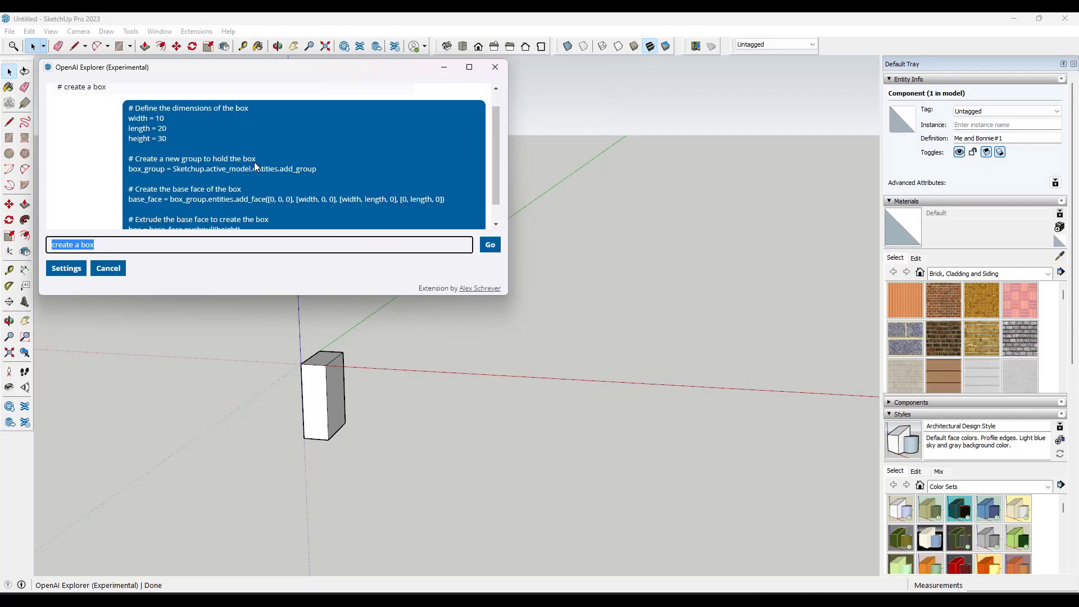
scroll(256, 167, down, 3)
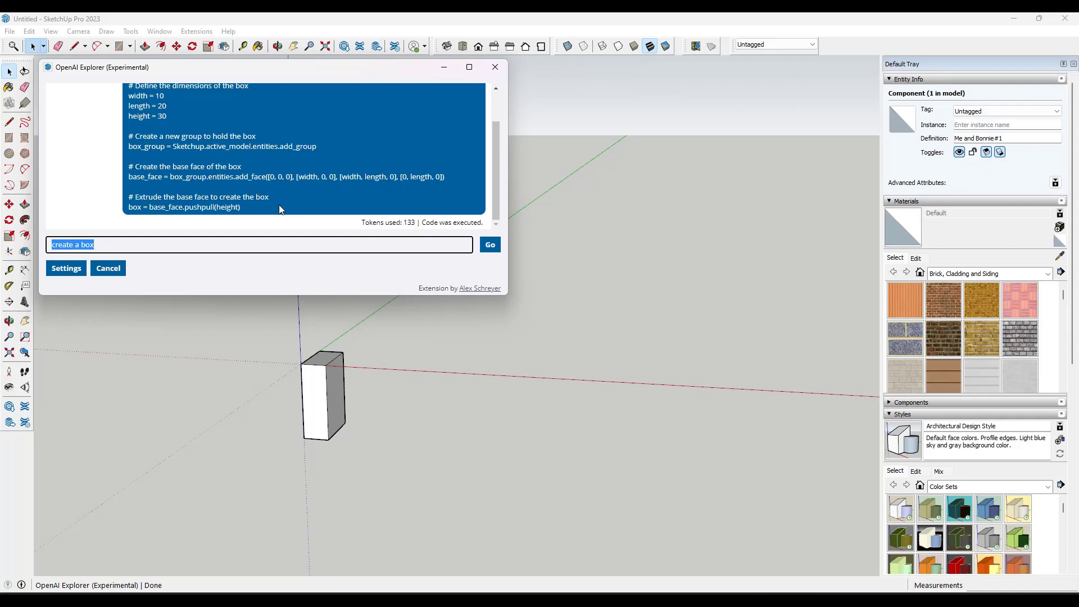
click(247, 212)
scroll(186, 168, up, 2)
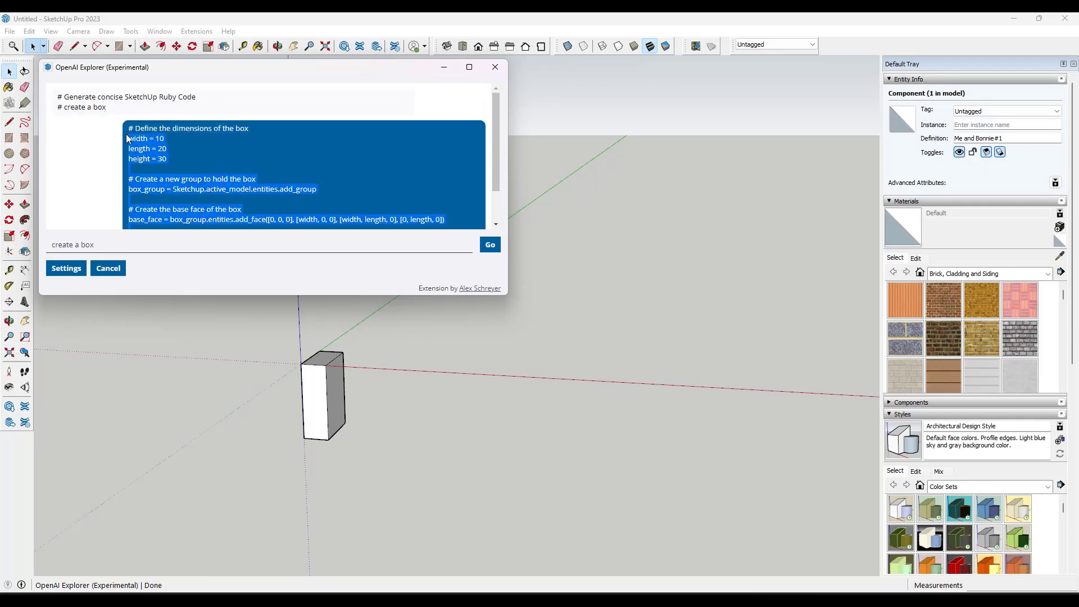
right_click(135, 128)
click(168, 137)
click(196, 32)
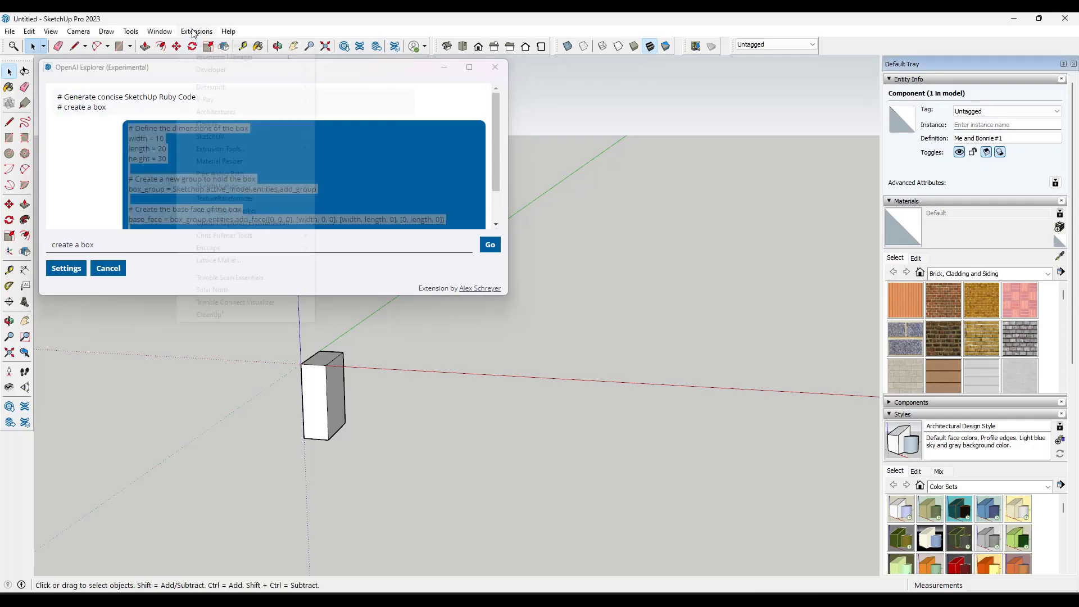
Paste the copied box code into the Ruby Console and enlarge the console.
mouse_move(213, 69)
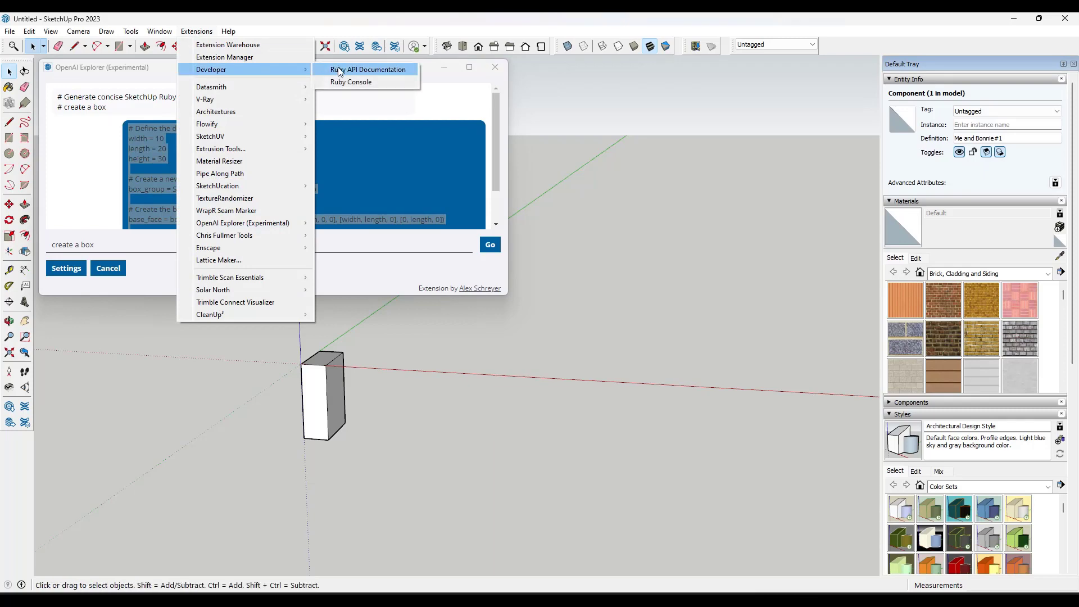
click(364, 82)
click(350, 224)
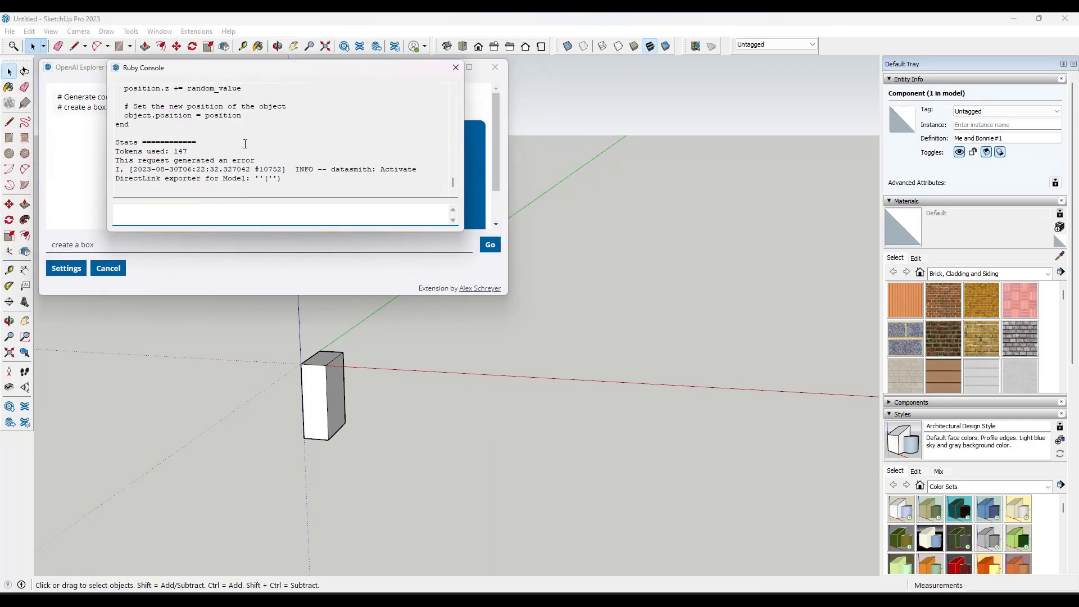
key(ctrl+v)
drag(456, 231, 551, 434)
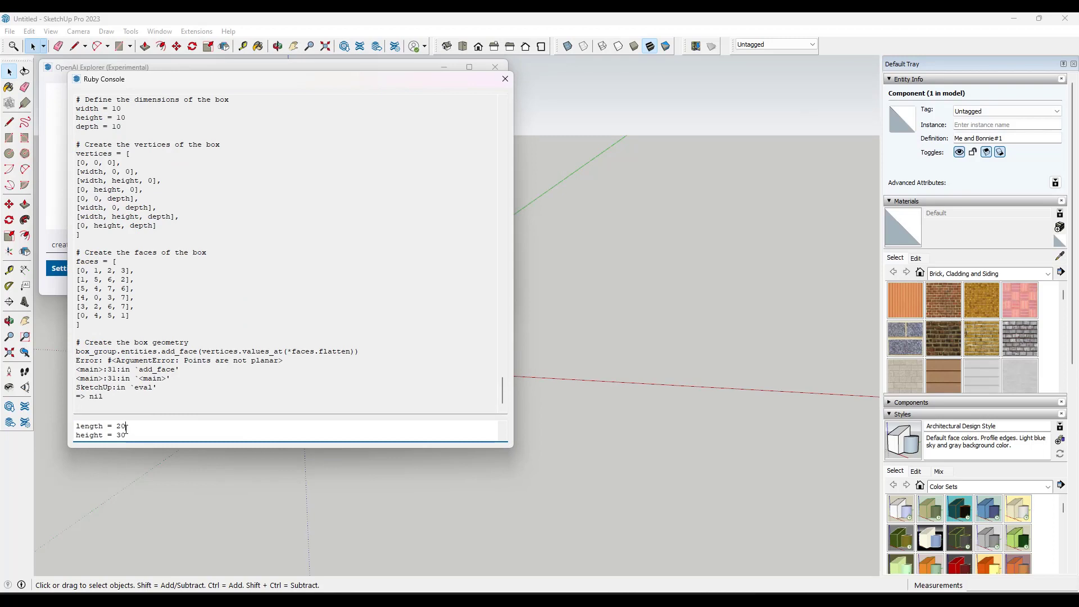
Change the length and height values to 10 and run the code to build a 10-inch cube.
key(BackSpace)
text(1)
scroll(149, 428, up, 1)
key(Down)
key(BackSpace)
text(1)
key(Return)
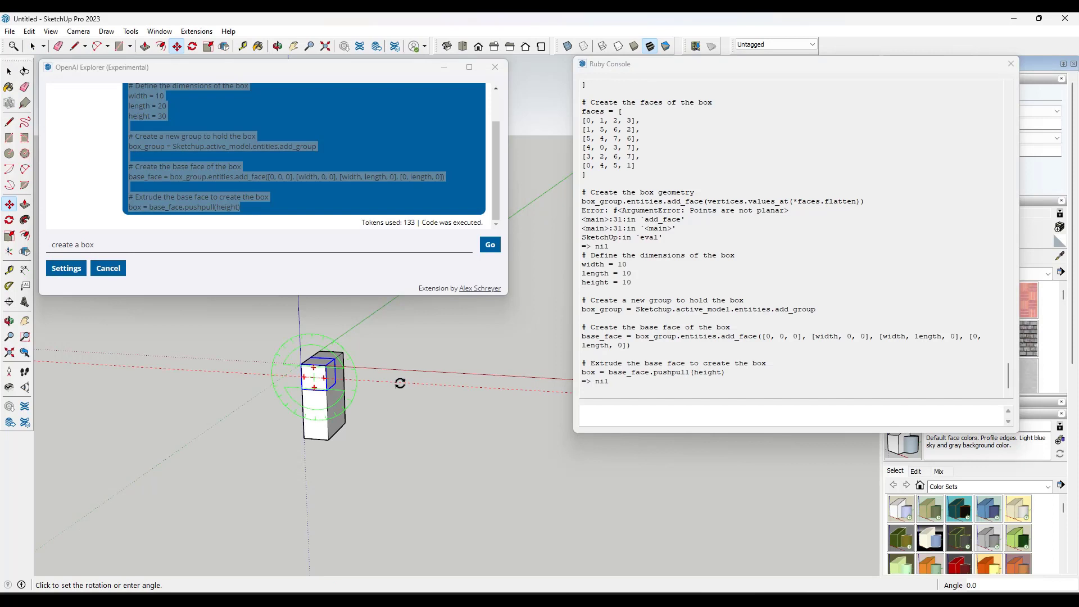
Move the new cube to the right of the tall box and close the Ruby Console.
click(328, 386)
key(m)
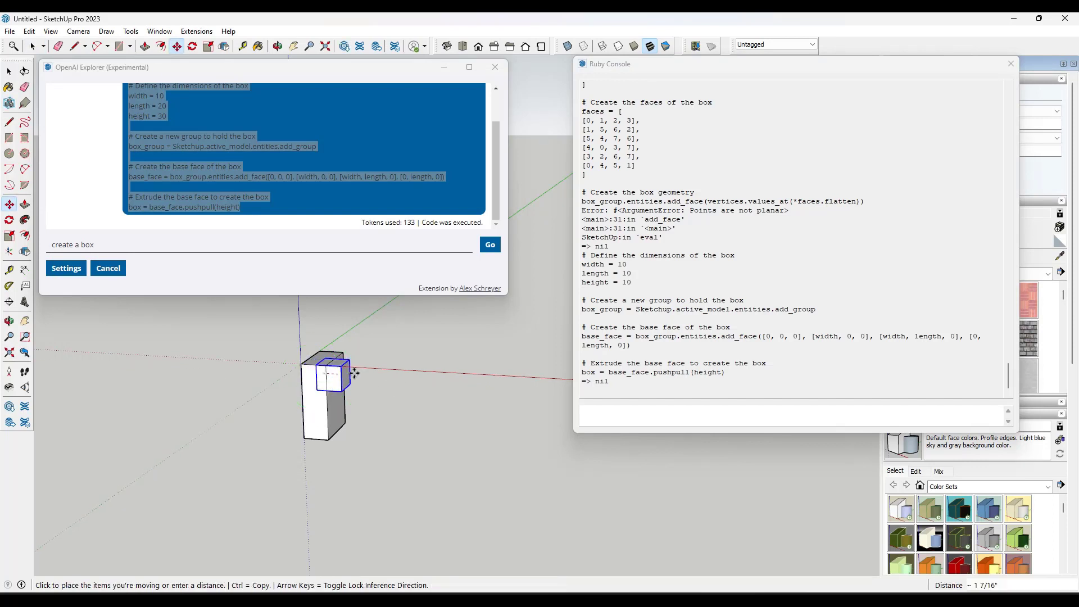
click(326, 374)
click(381, 374)
key(space)
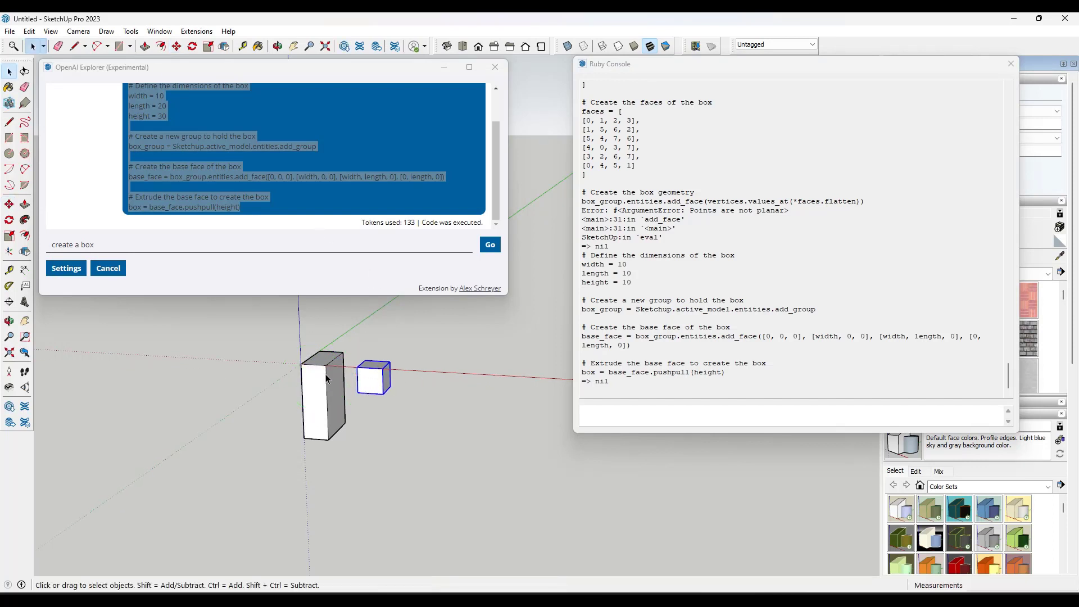
click(1012, 65)
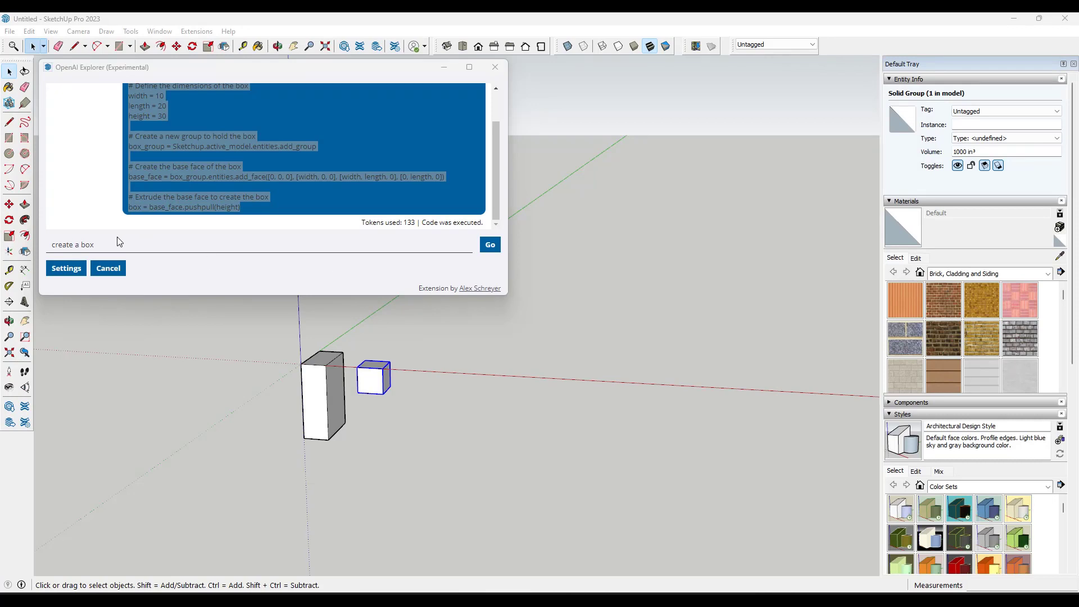
Replace the prompt with 'create a 4 inch by 4 inch box by 4 inch' and run it.
click(236, 247)
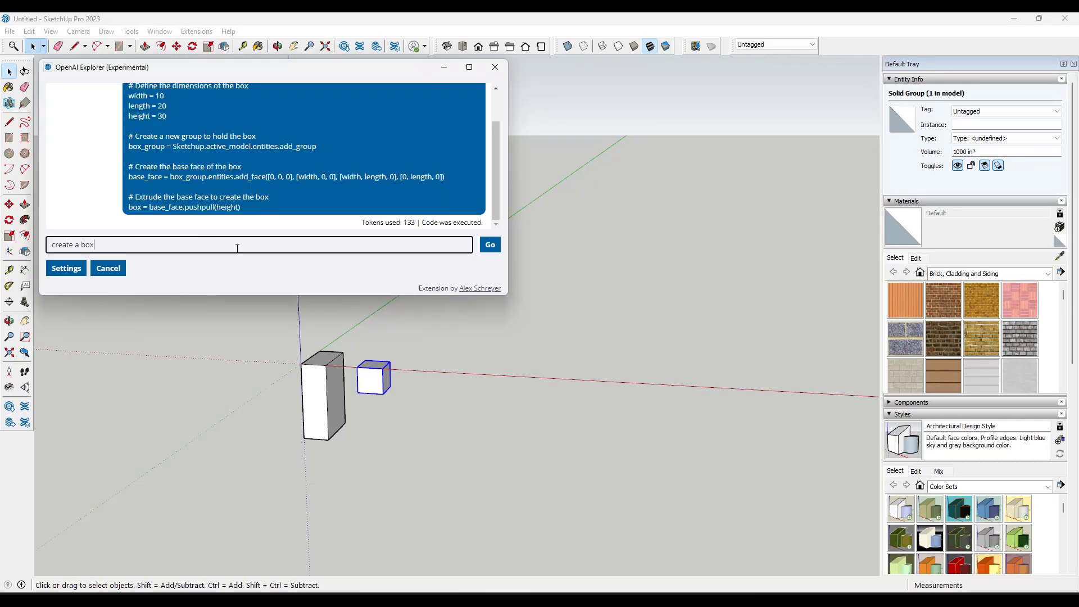
key(ctrl+a)
text(create a 4 inch by 4 inch box by 4 inch)
key(Return)
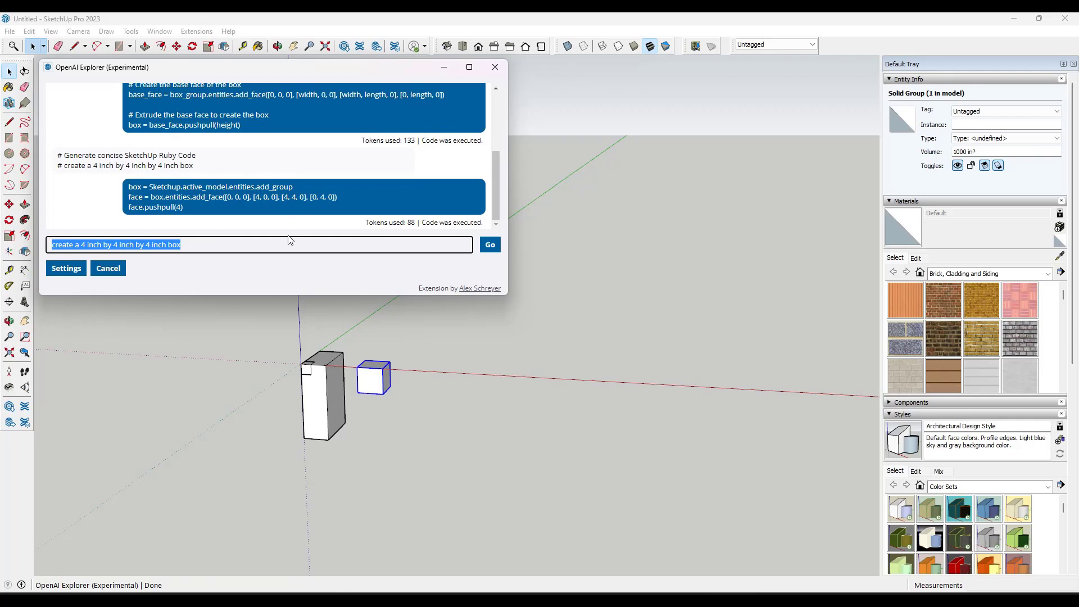
Move the new 4-inch box away from the other boxes.
click(306, 367)
key(m)
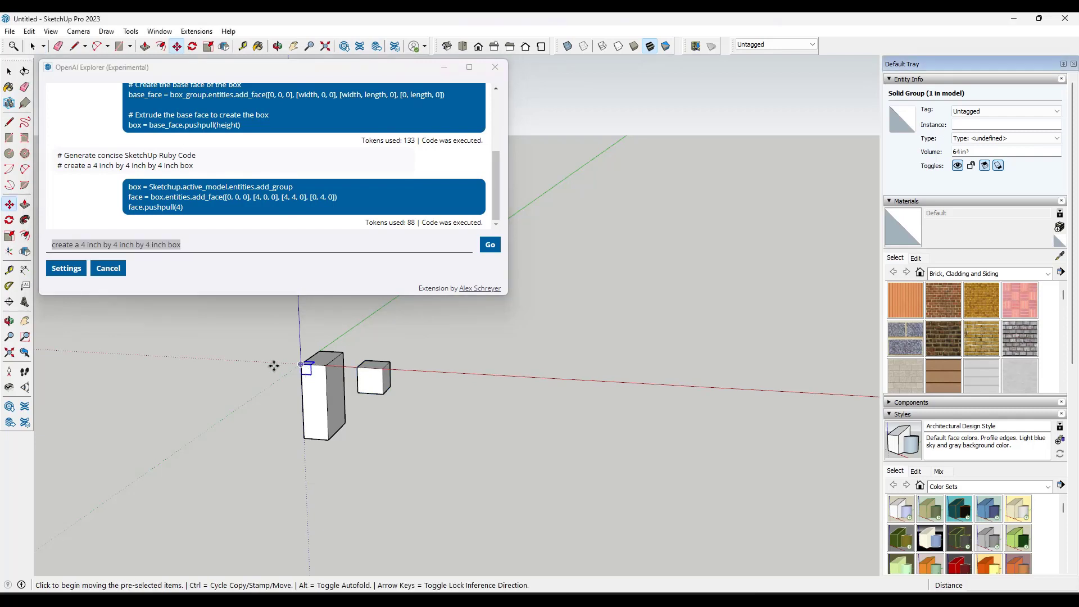
click(272, 366)
scroll(249, 365, up, 6)
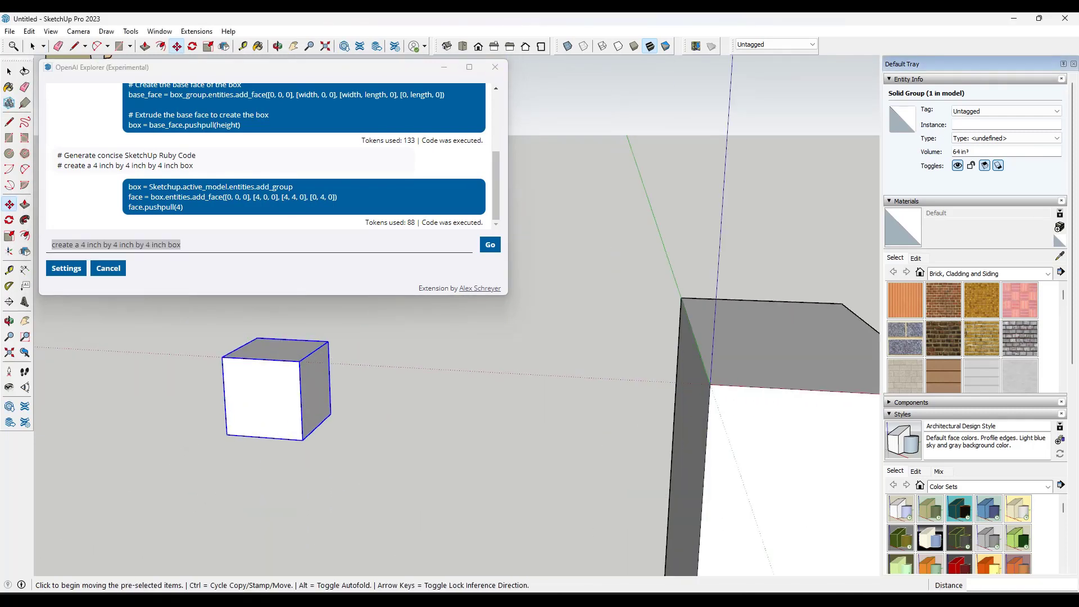
Measure the small box's edge with Tape Measure to confirm it is 4 inches.
click(9, 269)
click(227, 433)
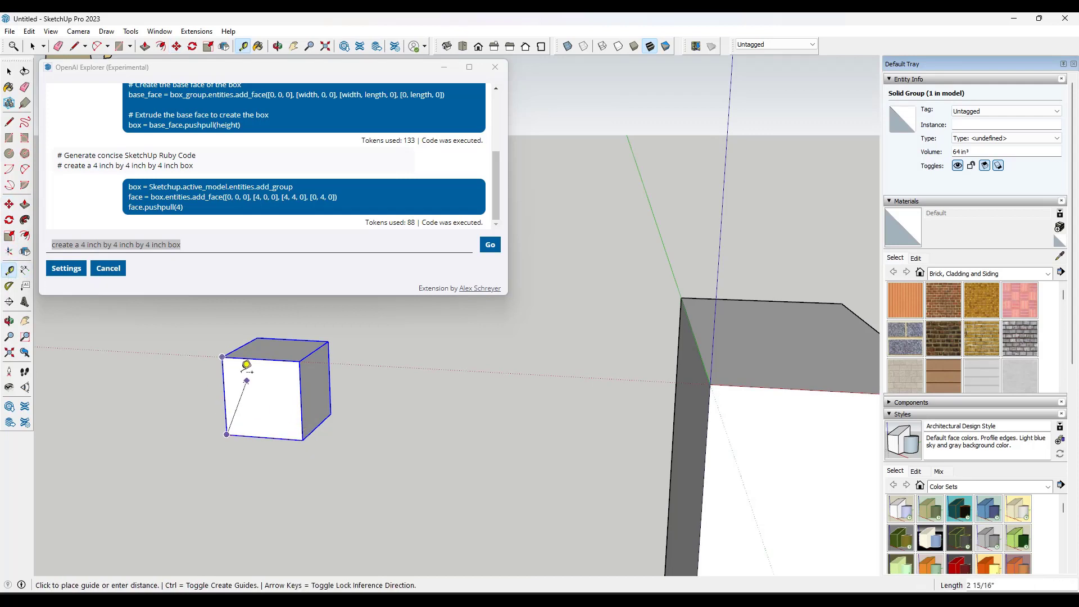
middle_drag(265, 414, 390, 395)
key(space)
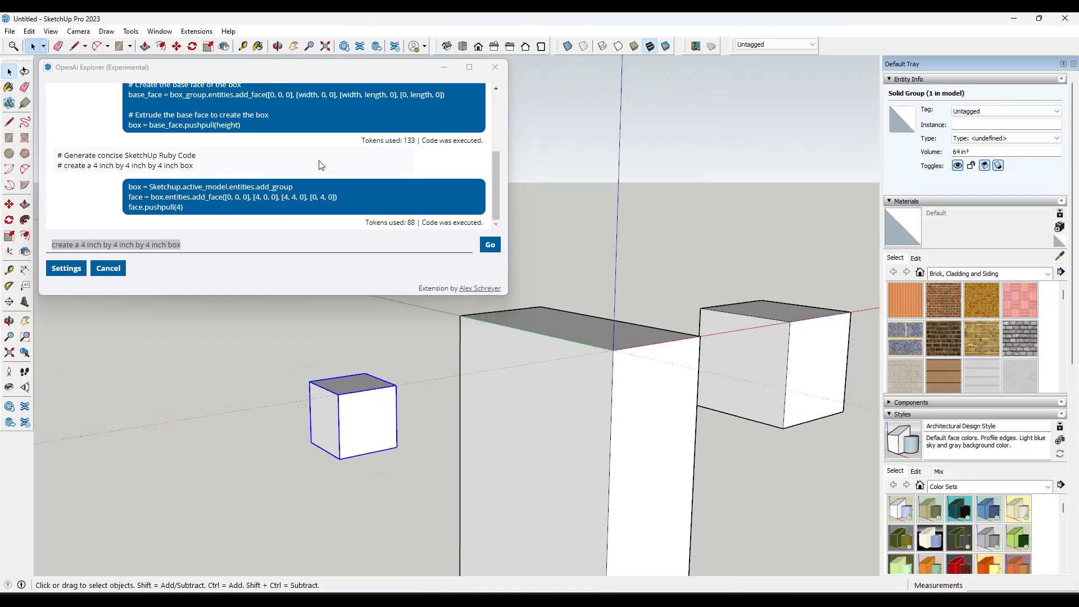
drag(509, 295, 567, 311)
click(240, 254)
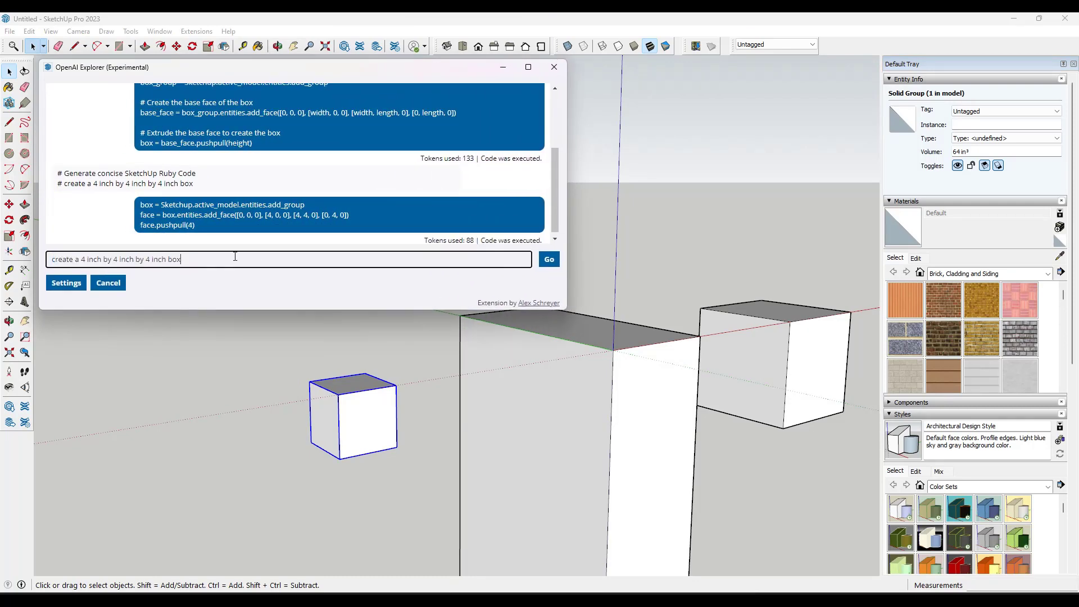
Edit the prompt into a request for an array of 16 boxes and run it.
drag(208, 255, 48, 256)
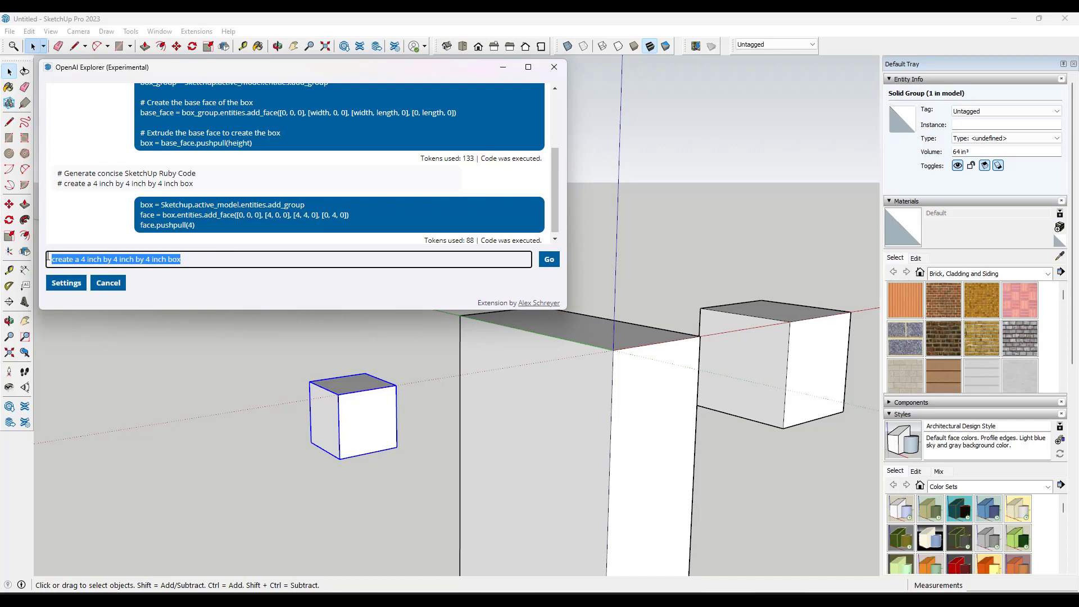
click(295, 255)
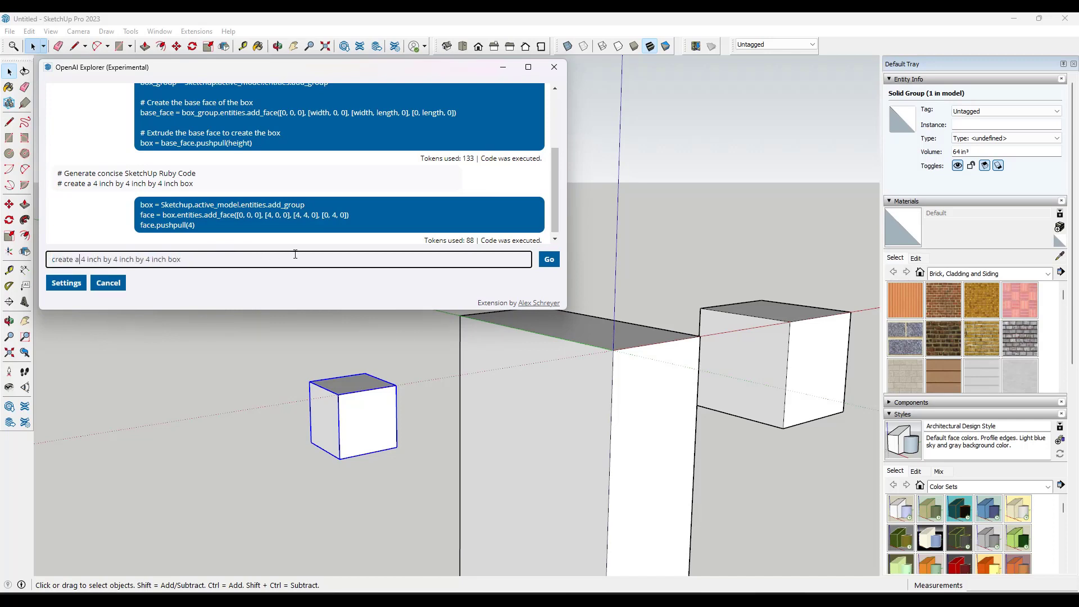
text(n array of)
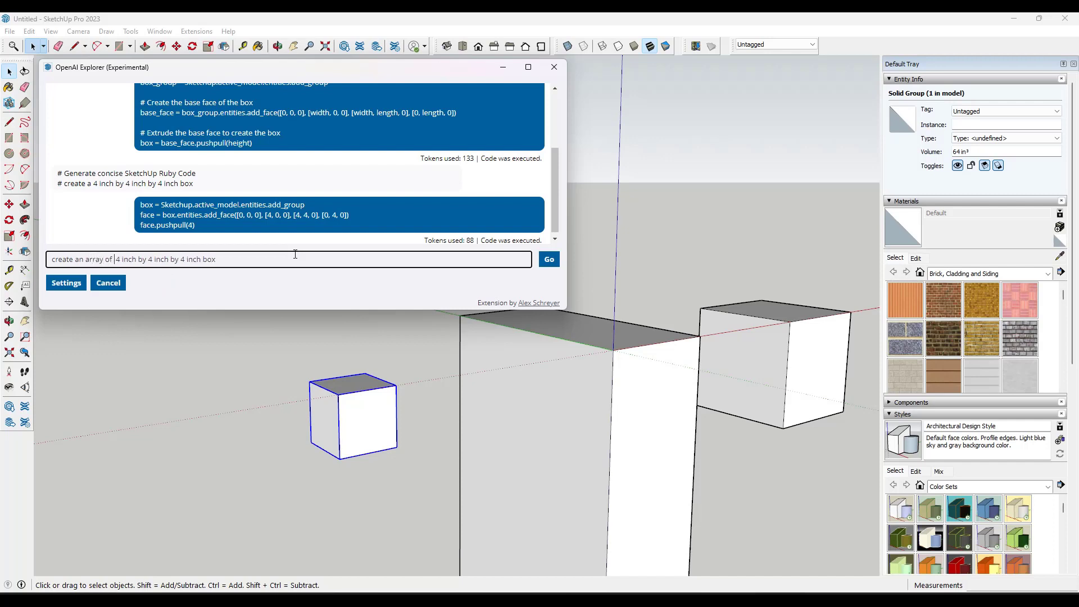
text(16)
text(es)
key(Return)
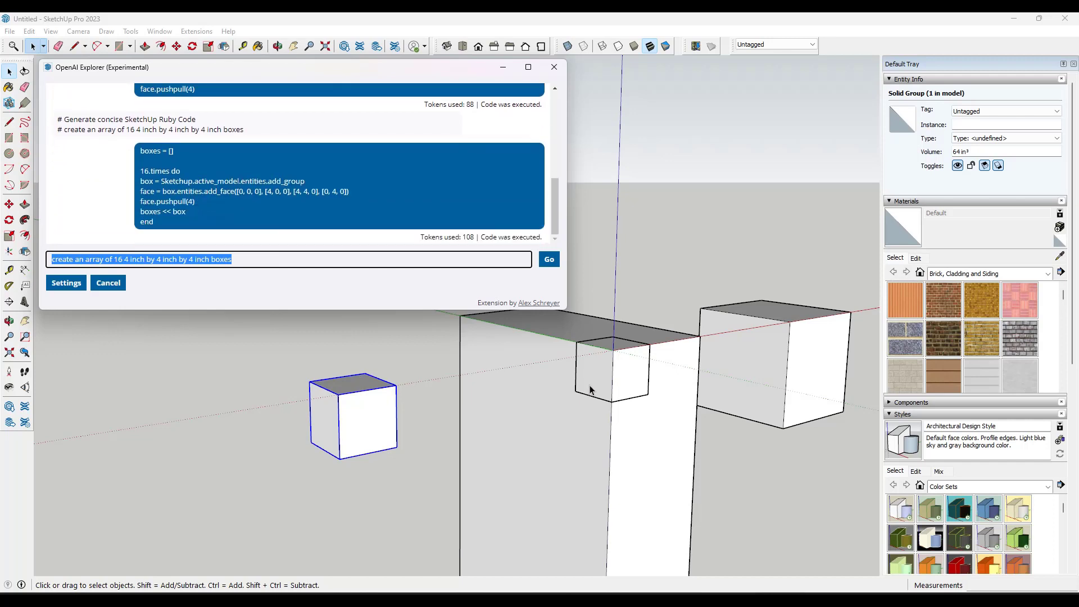
Try moving the small box with Move, then cancel the move.
scroll(593, 388, down, 2)
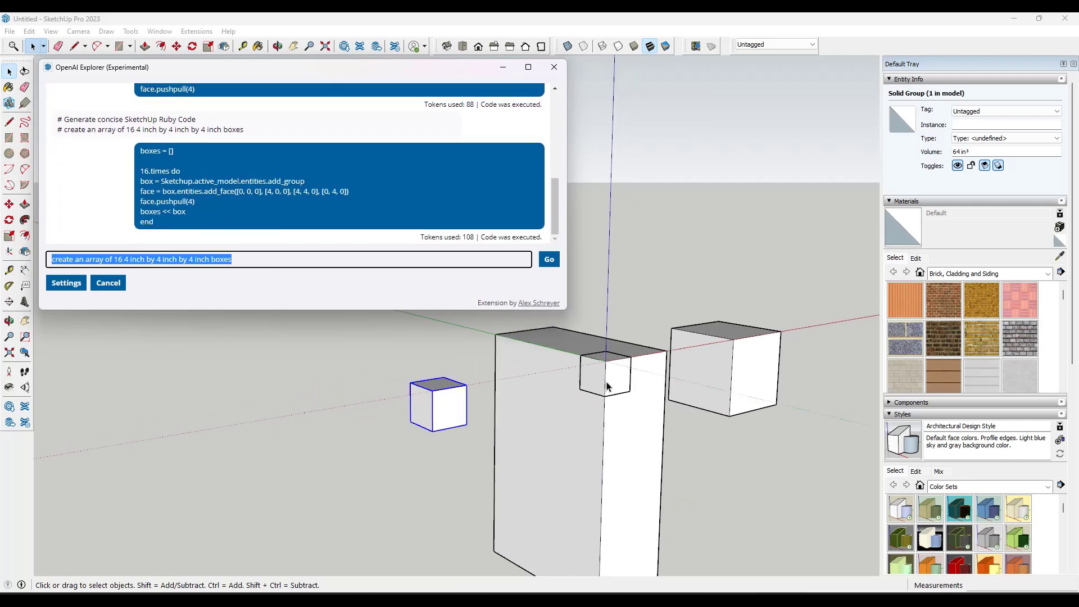
click(607, 387)
key(m)
click(609, 381)
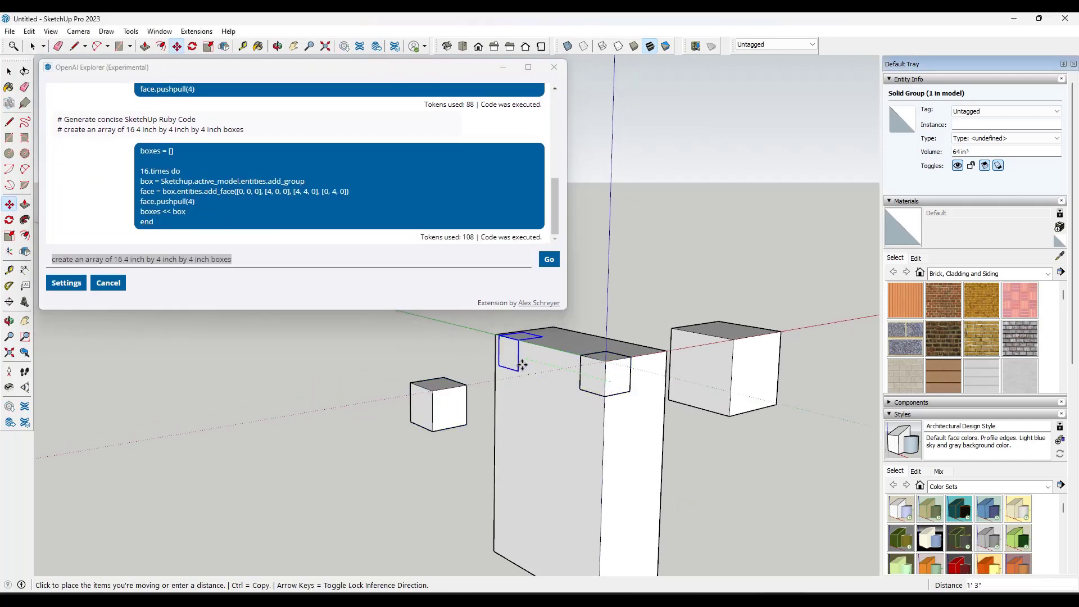
key(space)
Zoom in and window-select the spot to reveal all 16 box groups stacked there.
scroll(667, 371, up, 2)
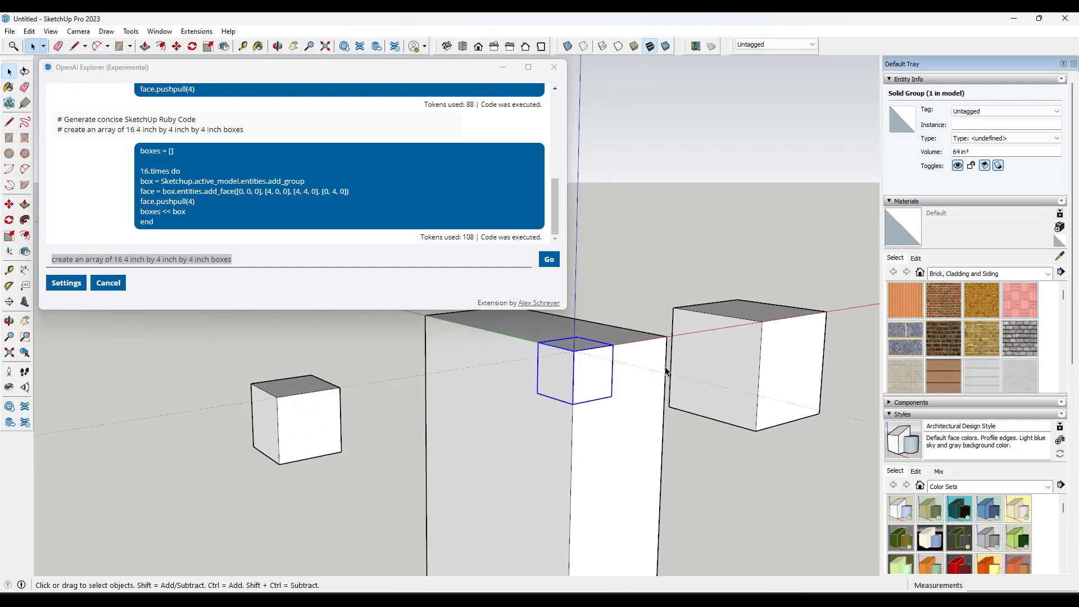
scroll(667, 371, up, 3)
scroll(527, 316, up, 2)
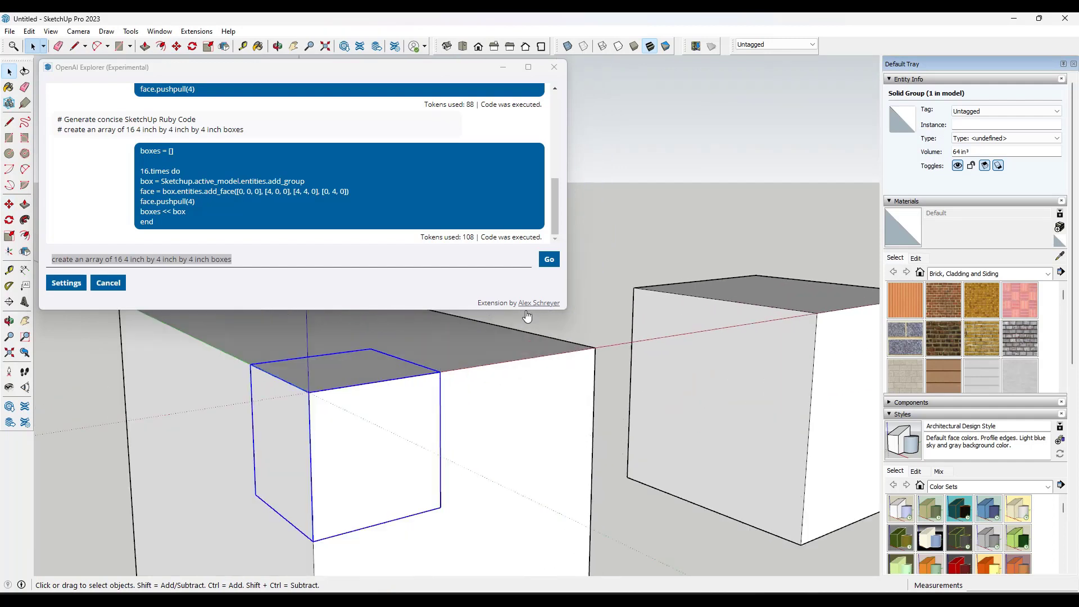
scroll(382, 385, down, 2)
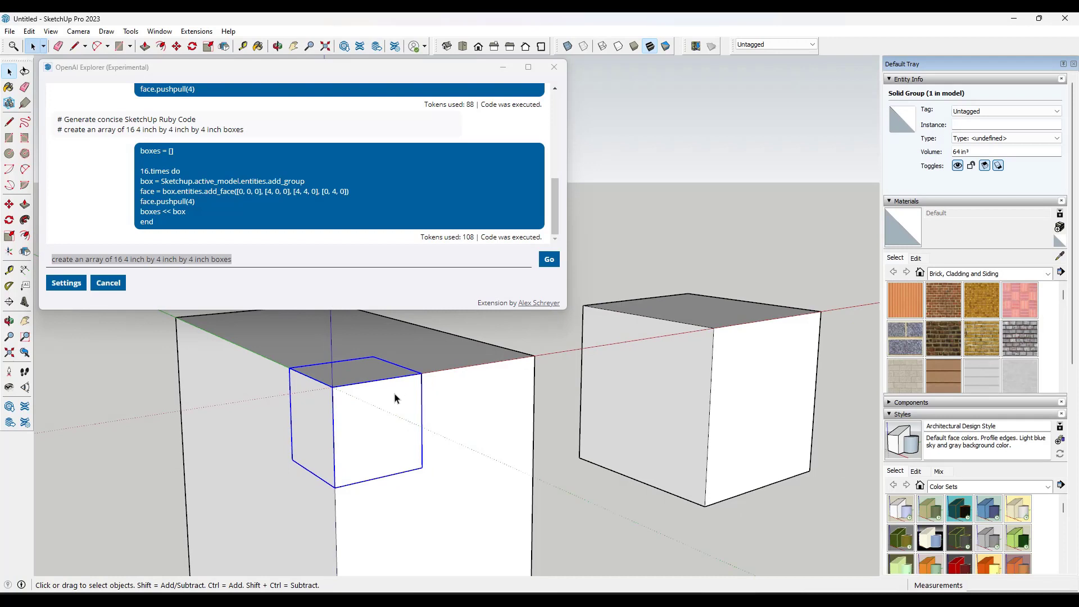
drag(251, 330, 476, 514)
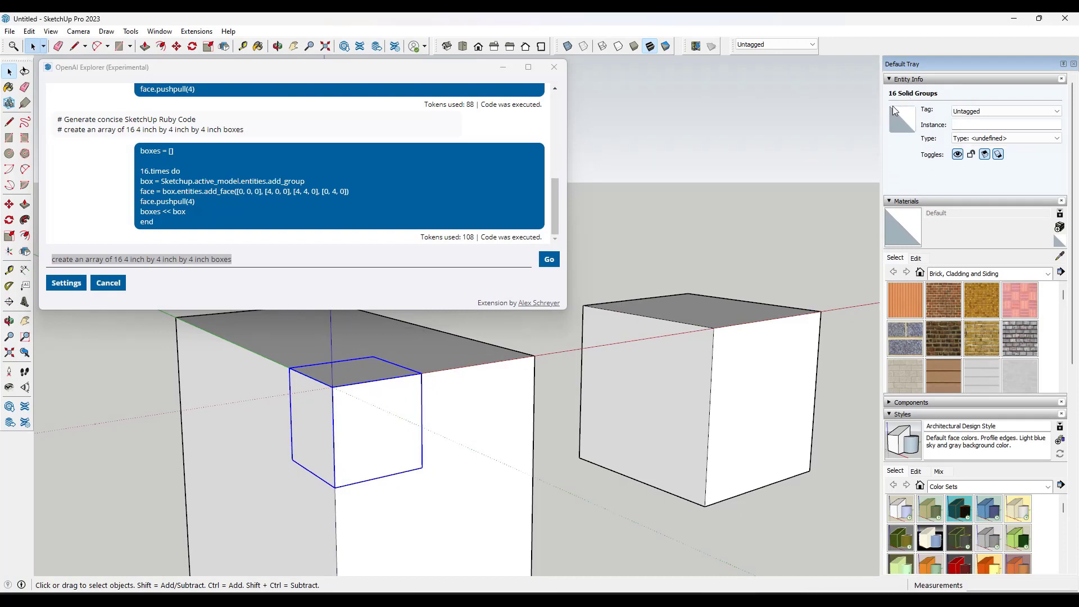
scroll(377, 406, down, 1)
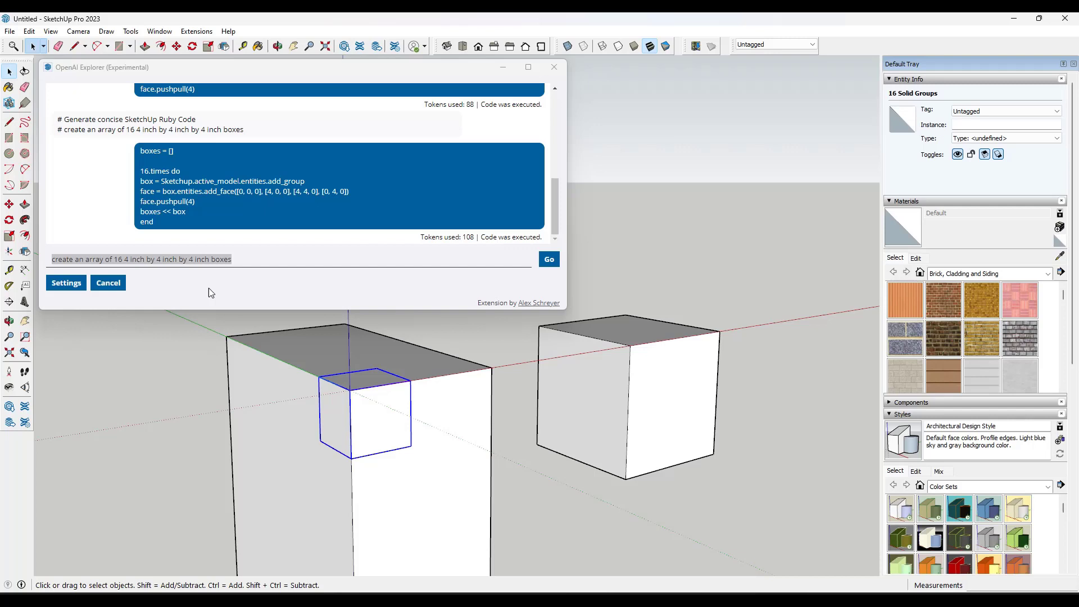
click(248, 259)
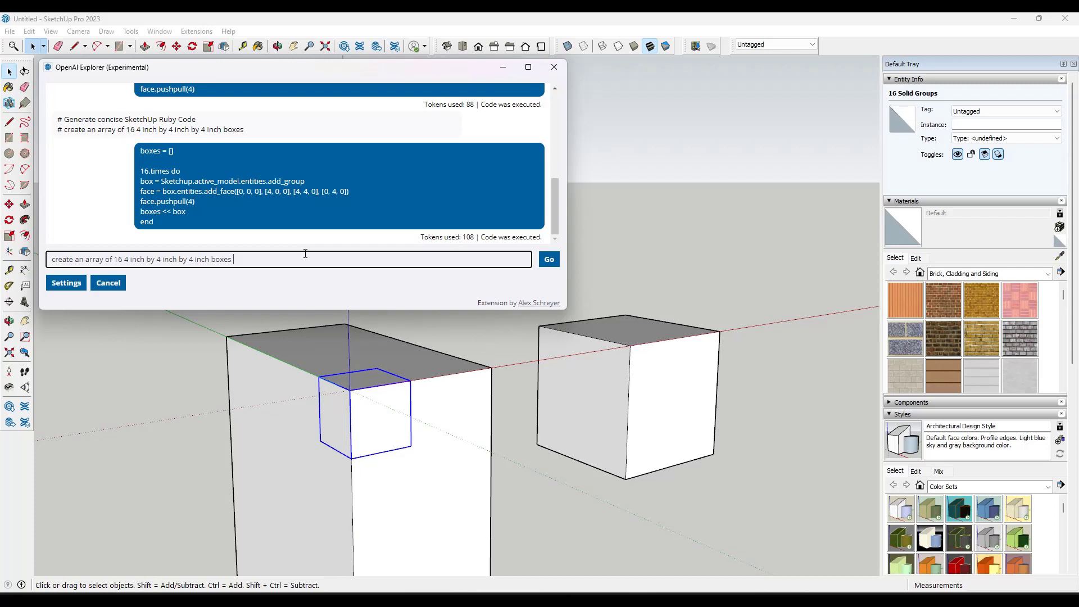
Append 'spaced 8 inches from each other' to the array prompt and run it.
text(spaced 8 inches from each other)
key(Return)
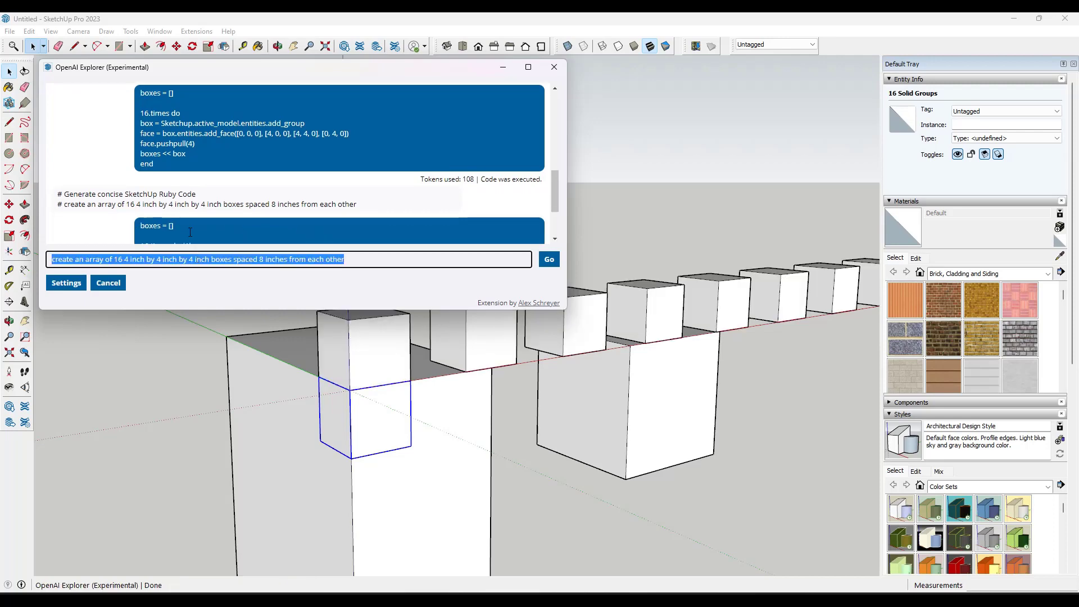
scroll(368, 360, down, 5)
scroll(386, 354, up, 4)
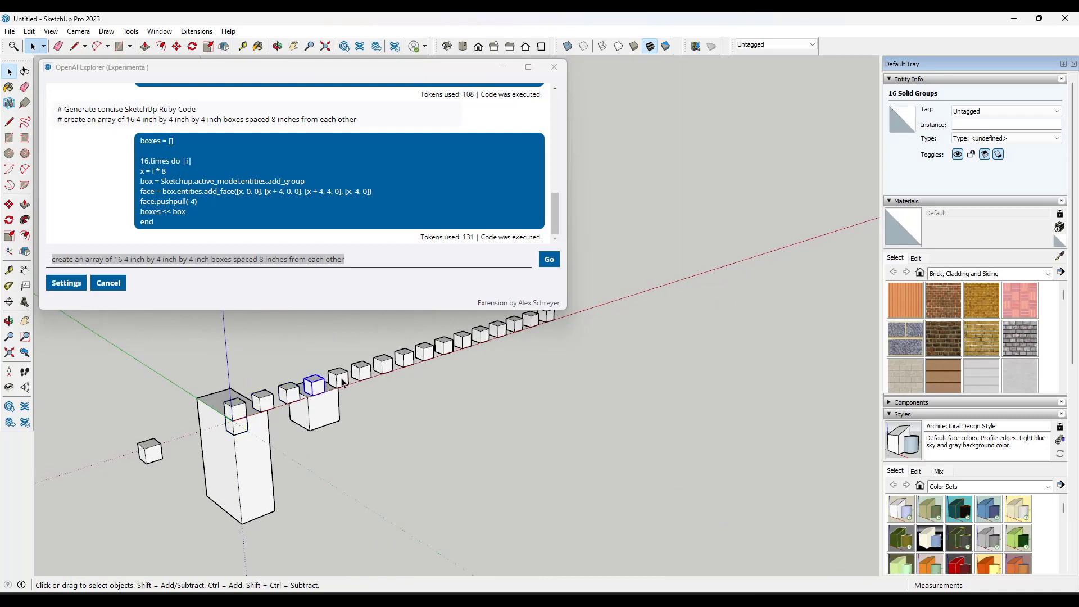
Orbit around the new row and select the twelve boxes at its far end.
click(361, 371)
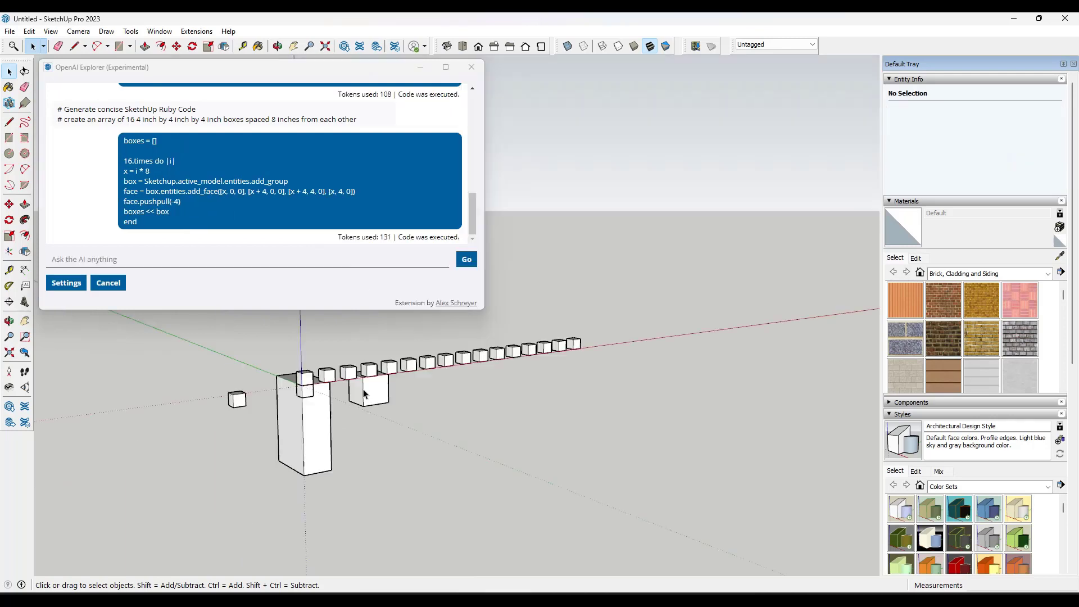
middle_drag(383, 394, 400, 386)
middle_drag(315, 388, 246, 385)
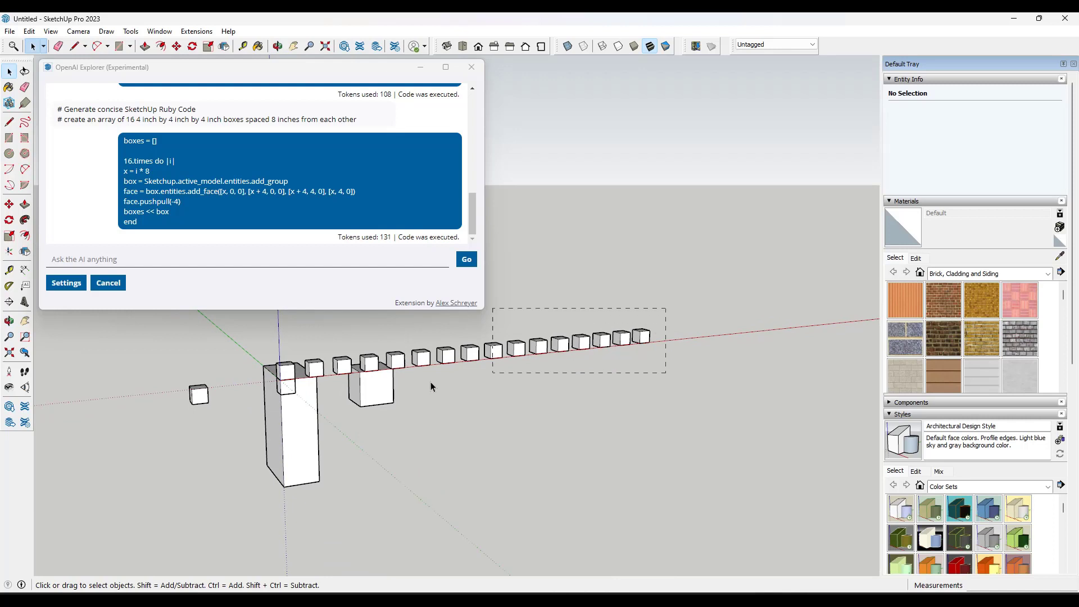
drag(406, 383, 406, 383)
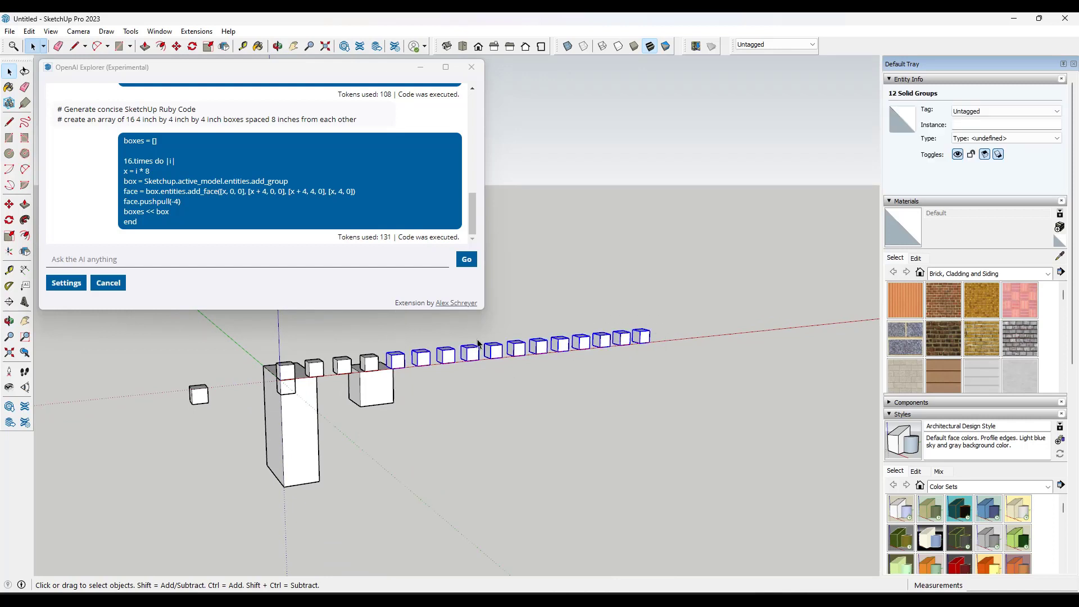
Run 'randomly move the selected boxes up or down by a distance between 1 and 3 inches' and orbit to check.
click(169, 252)
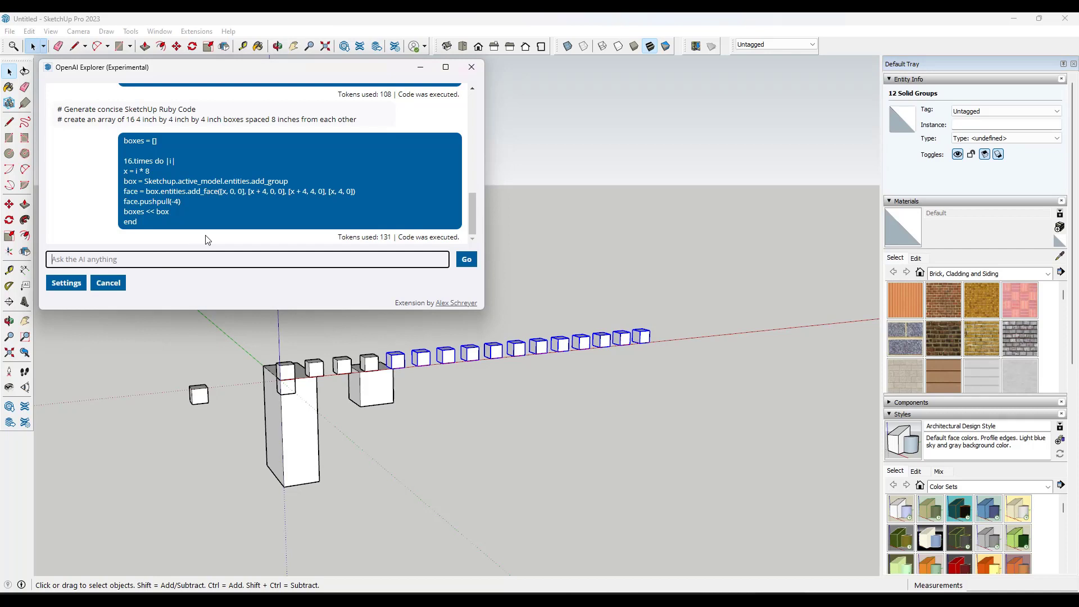
text(randomly move the selected boxes up or down )
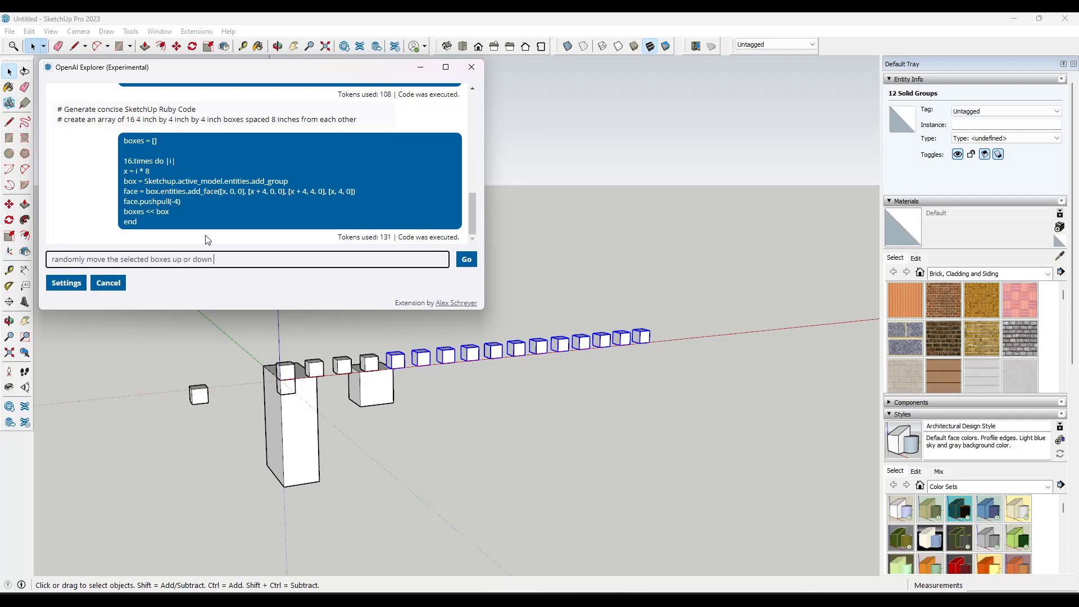
text(by a distance between 1 and 3 inches)
click(467, 259)
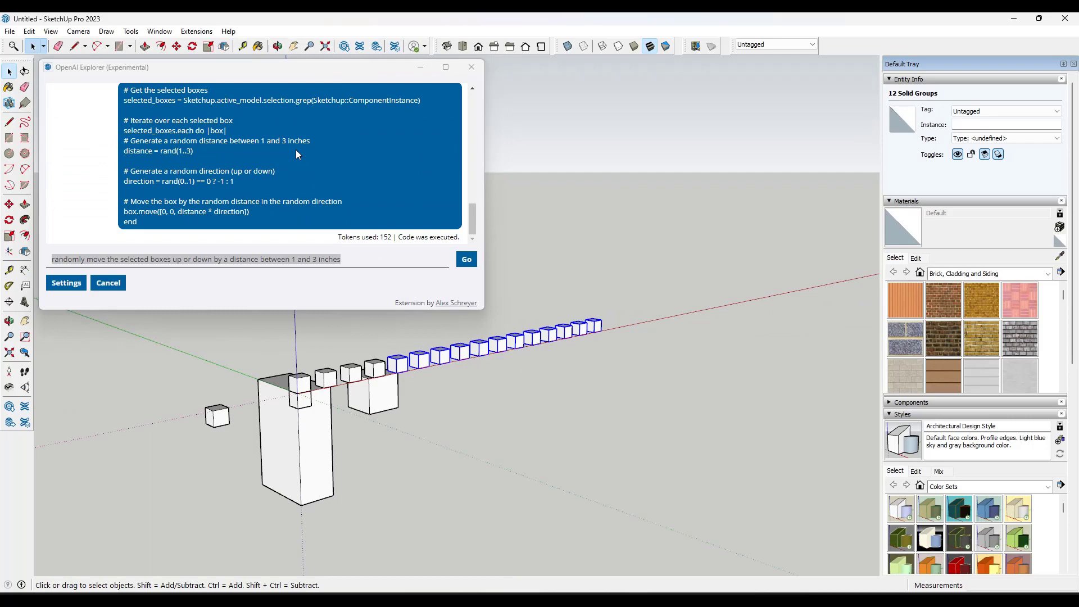
scroll(295, 145, up, 1)
scroll(296, 145, down, 1)
middle_drag(534, 358, 615, 347)
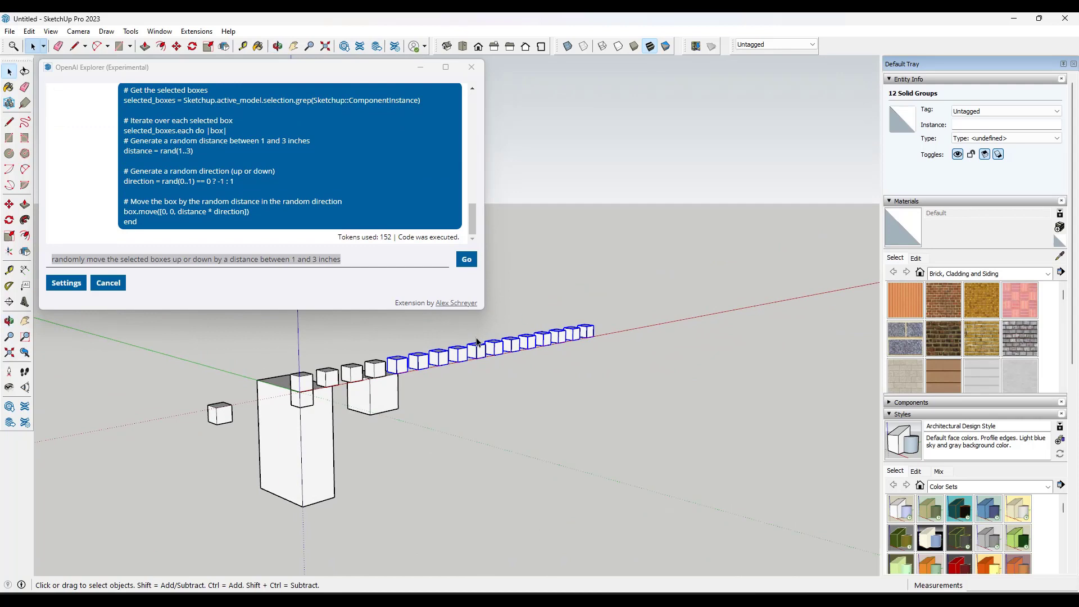
scroll(477, 341, up, 4)
Delete 'randomly' from the start of the prompt.
drag(340, 260, 47, 264)
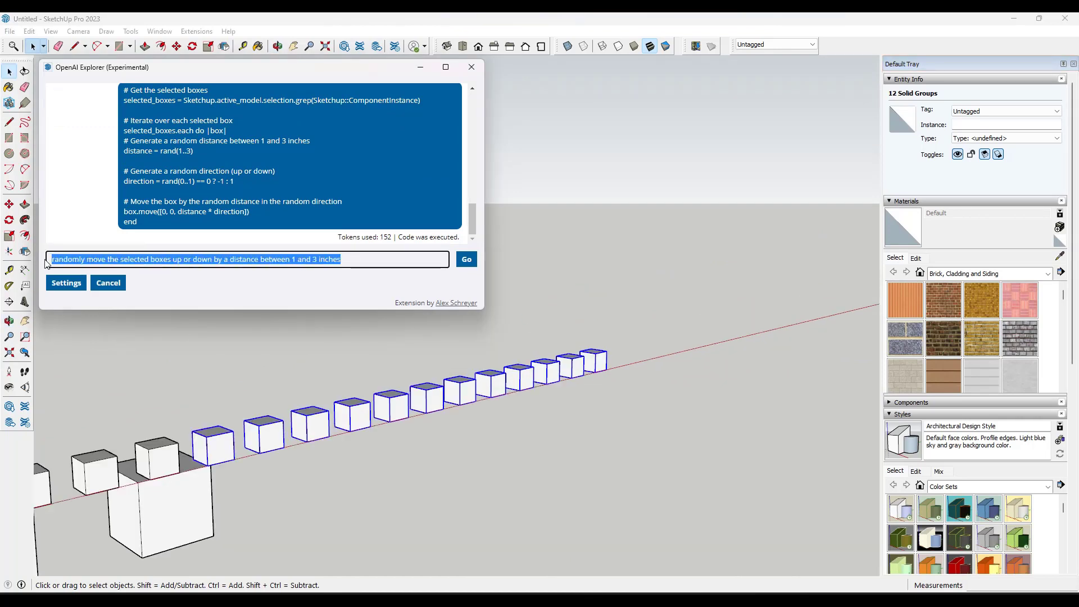
key(Home)
key(Delete)
key(Delete)
key(Delete)
key(Delete)
key(Delete)
key(Delete)
key(Delete)
key(Delete)
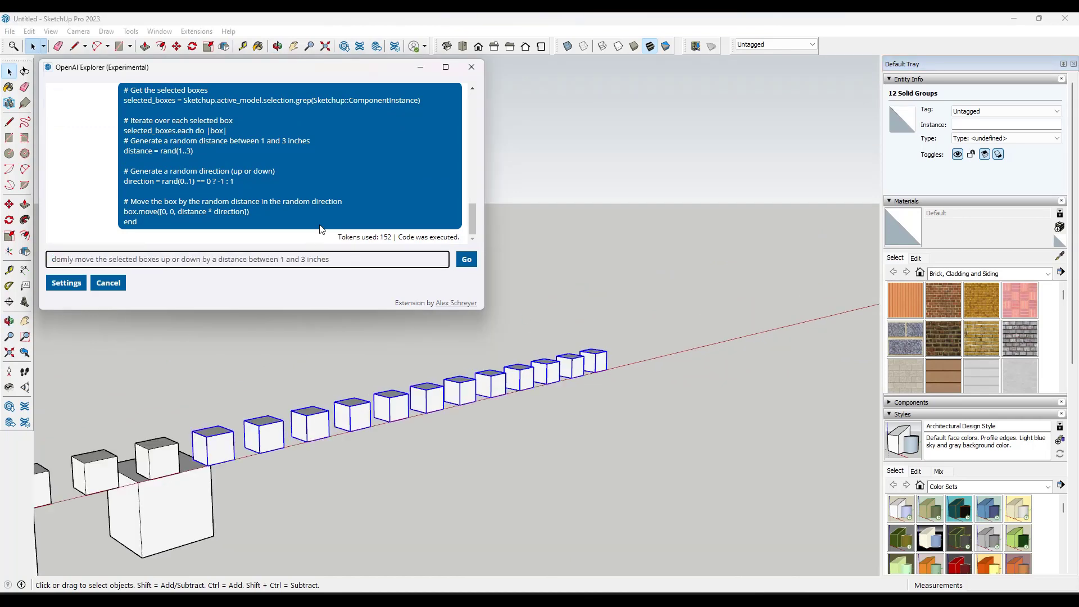
Reword the prompt to move the boxes randomly up or down by 1 to 3 inches, and run it.
key(Delete)
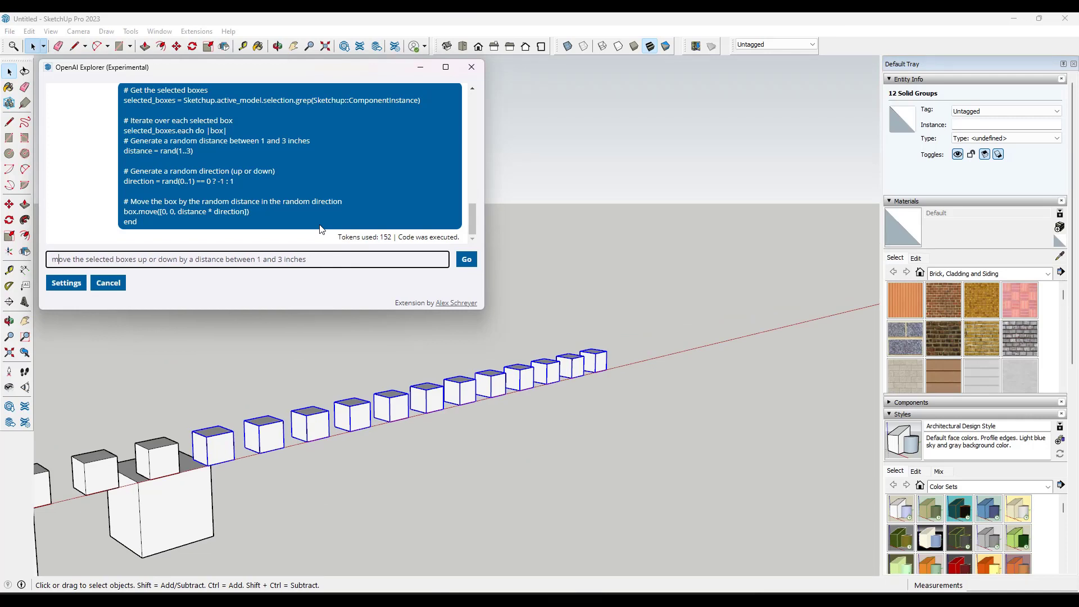
key(Right)
key(Right)
key(Right)
key(Right)
key(Right)
key(Right)
key(Right)
key(Right)
key(Right)
key(Right)
key(Right)
key(Right)
key(Right)
key(Right)
key(Right)
text(randomly)
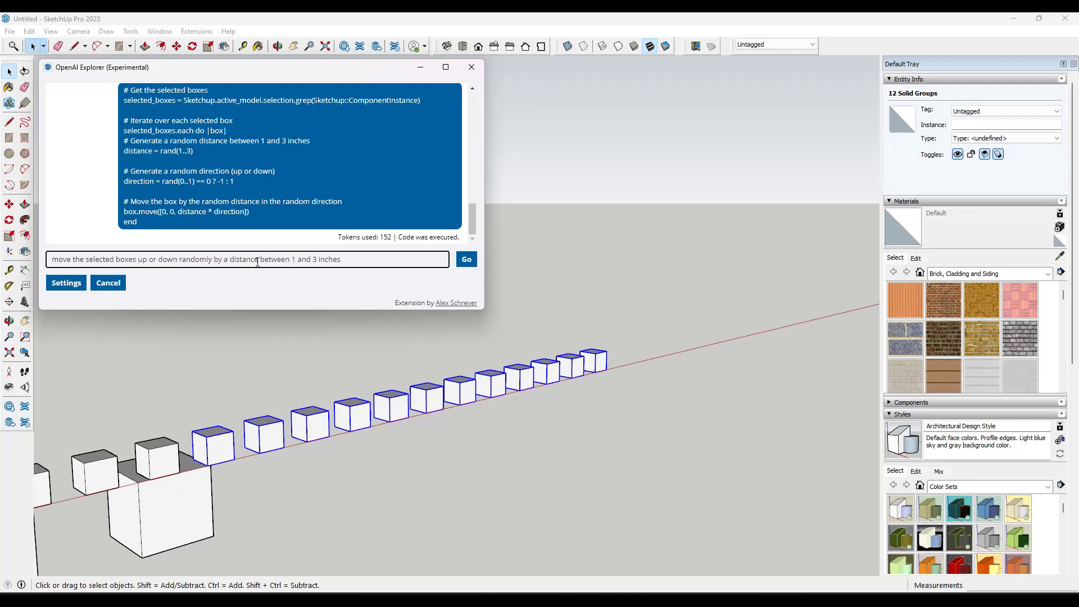
text(of)
click(466, 262)
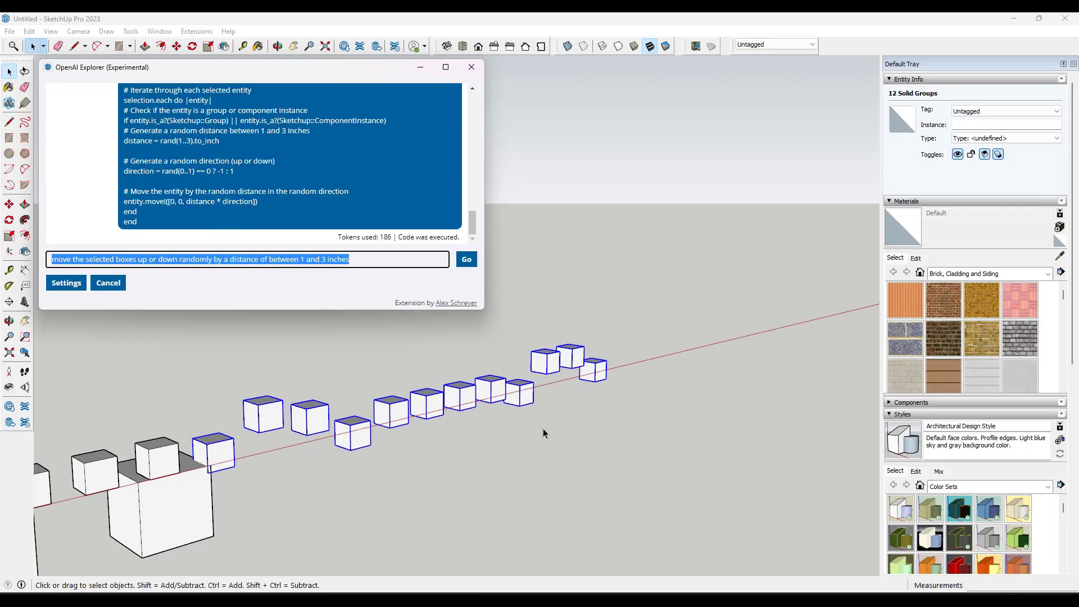
Orbit the model to inspect the boxes' new staggered heights.
middle_drag(543, 428, 380, 353)
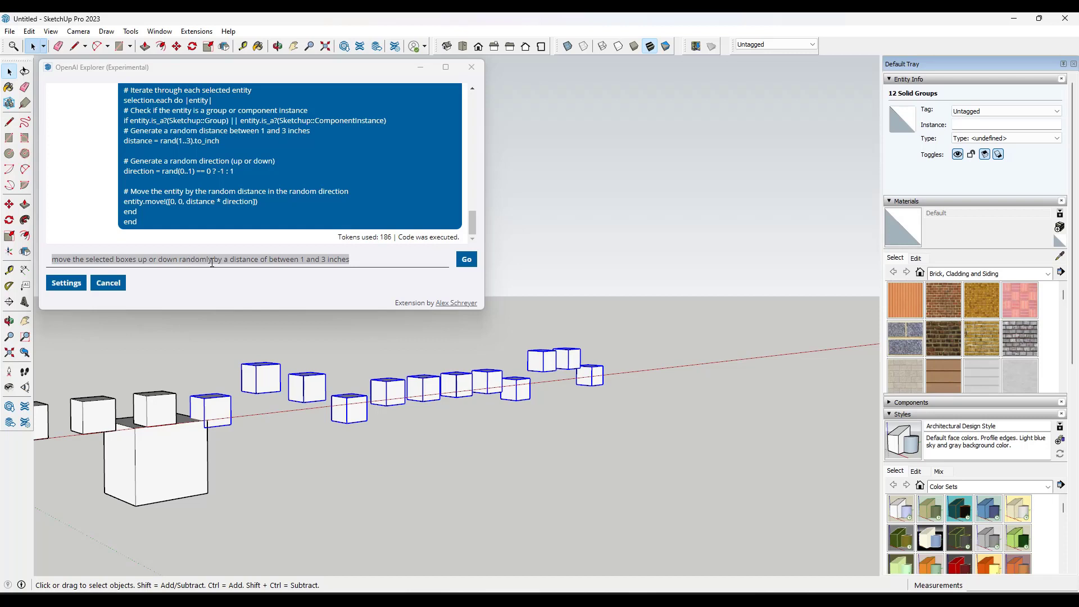
middle_drag(211, 262, 253, 281)
middle_drag(349, 383, 369, 388)
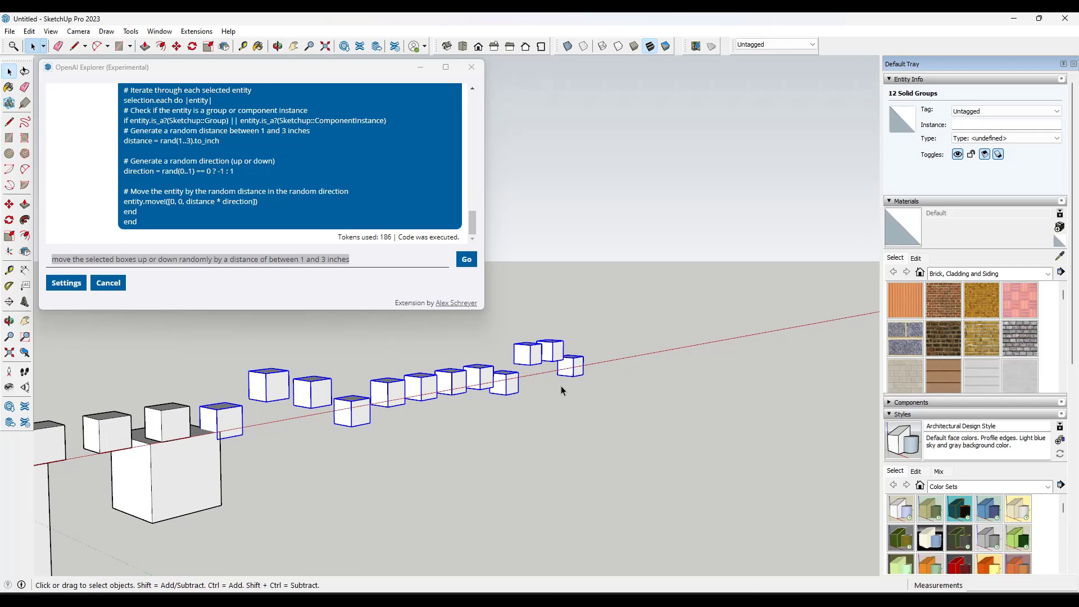
middle_drag(561, 386, 228, 397)
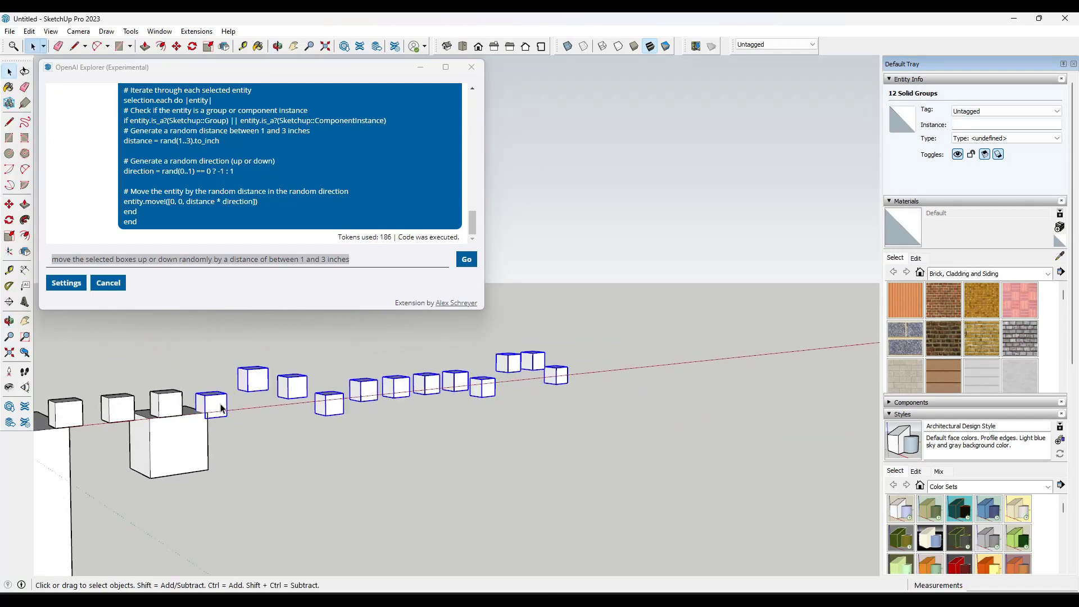
Copy the web page's example prompt 'Color the items in the selection randomly in five different blue tones'.
click(362, 261)
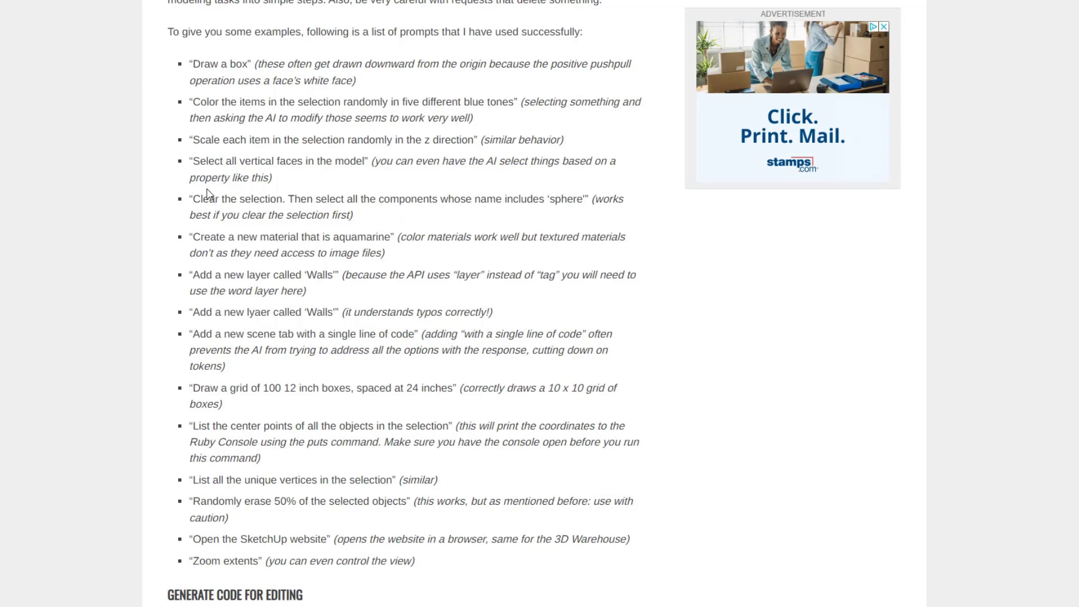
scroll(304, 321, down, 1)
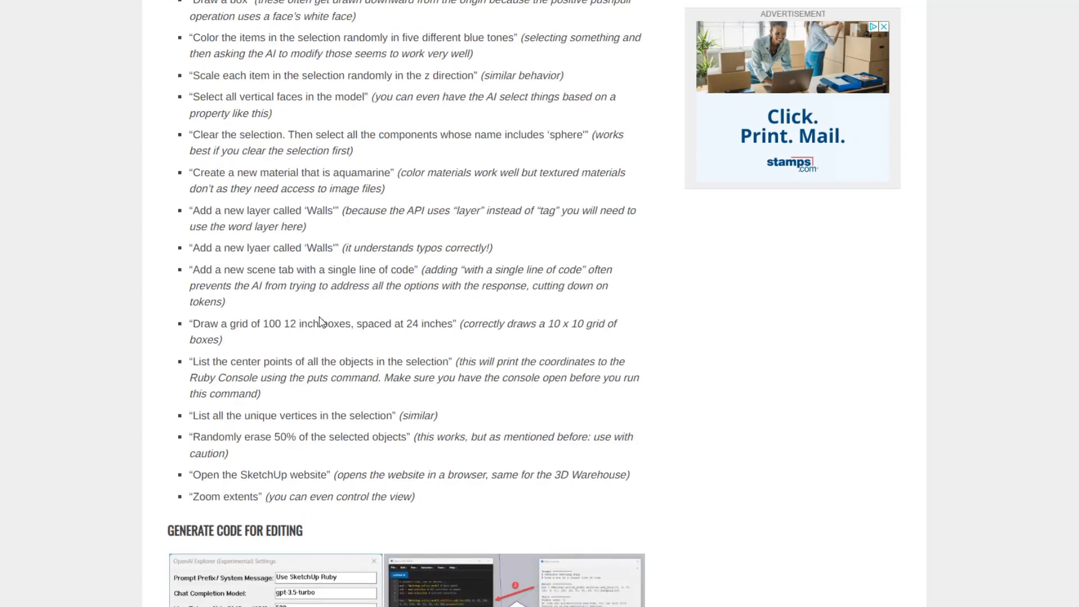
scroll(322, 321, up, 1)
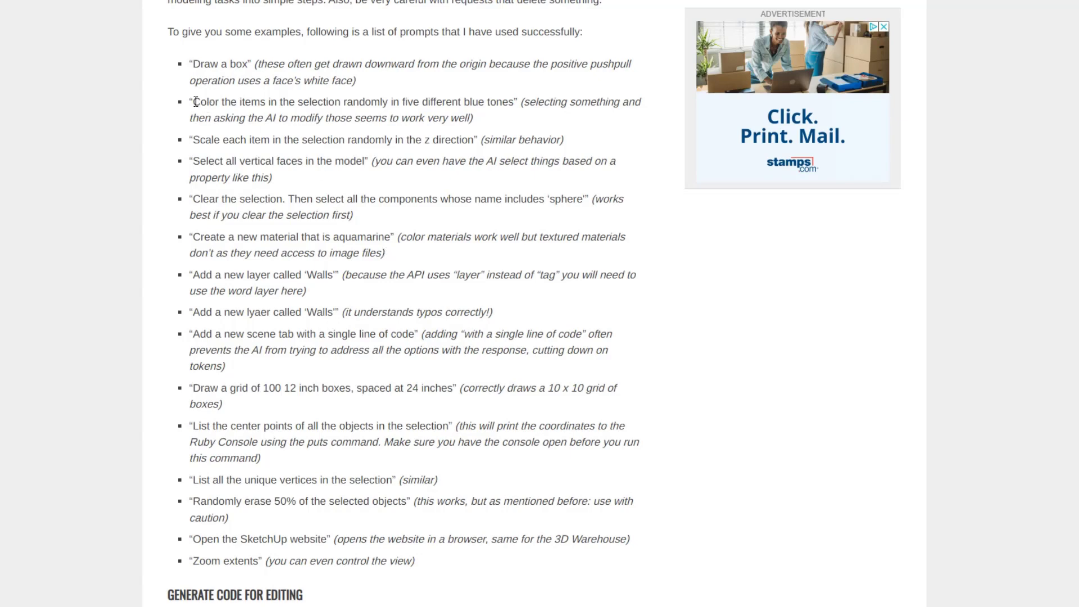
drag(193, 102, 514, 102)
right_click(476, 100)
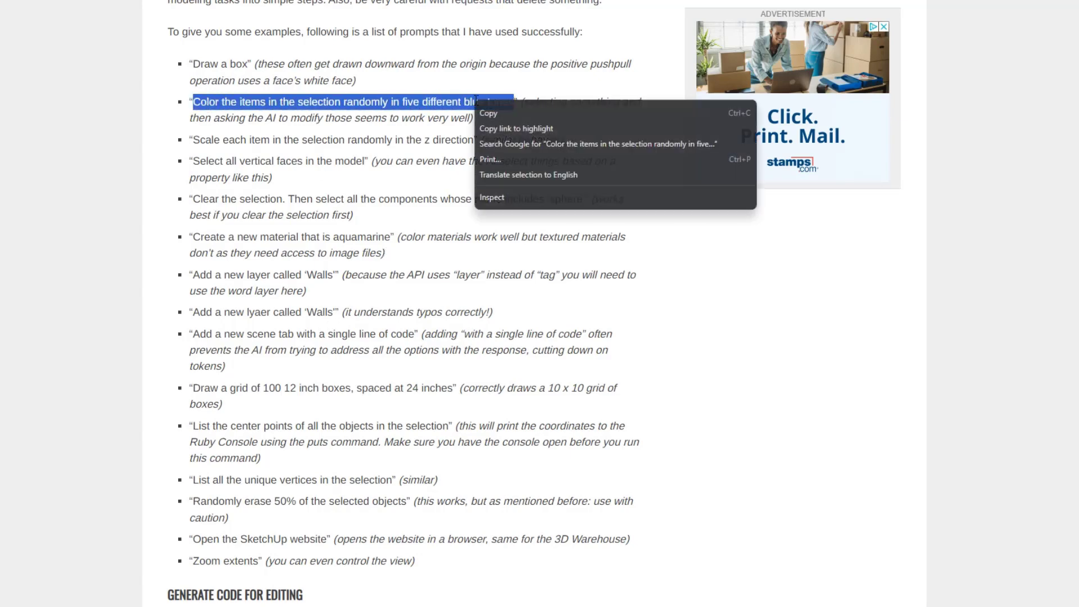
click(488, 113)
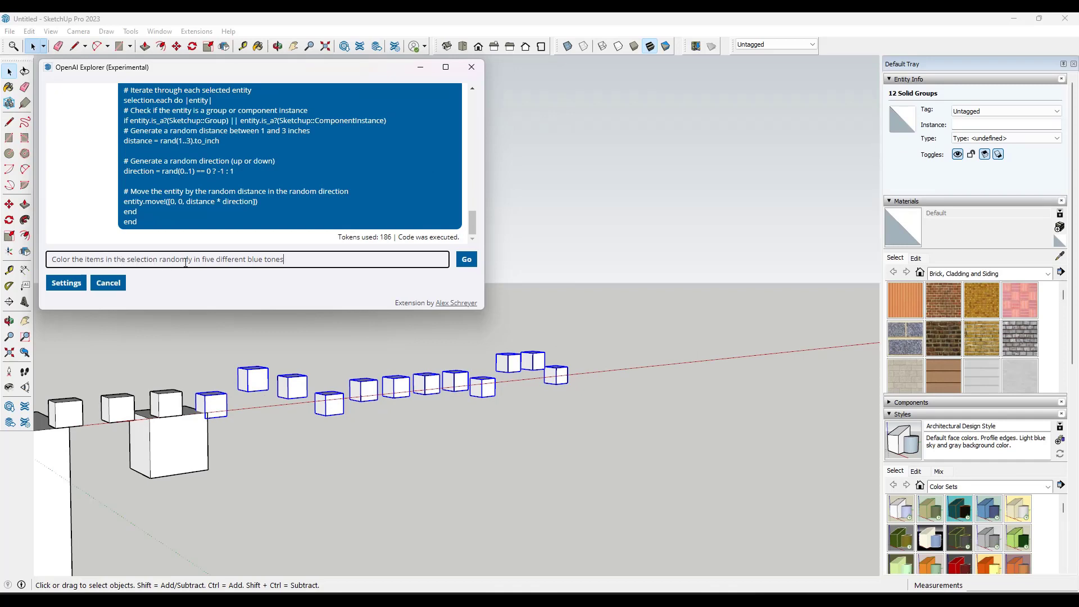
Change 'blue' to 'green' in the pasted prompt and run it.
key(shift+Left)
text(green)
click(466, 260)
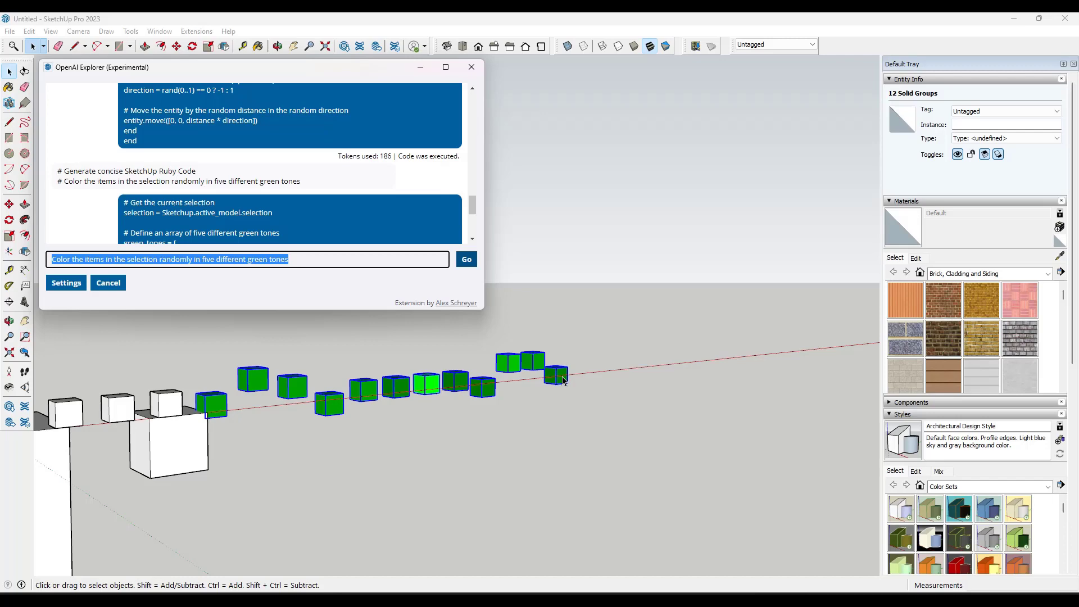
Orbit and zoom around the model to inspect the green-toned boxes.
middle_drag(454, 405, 427, 388)
scroll(427, 387, down, 5)
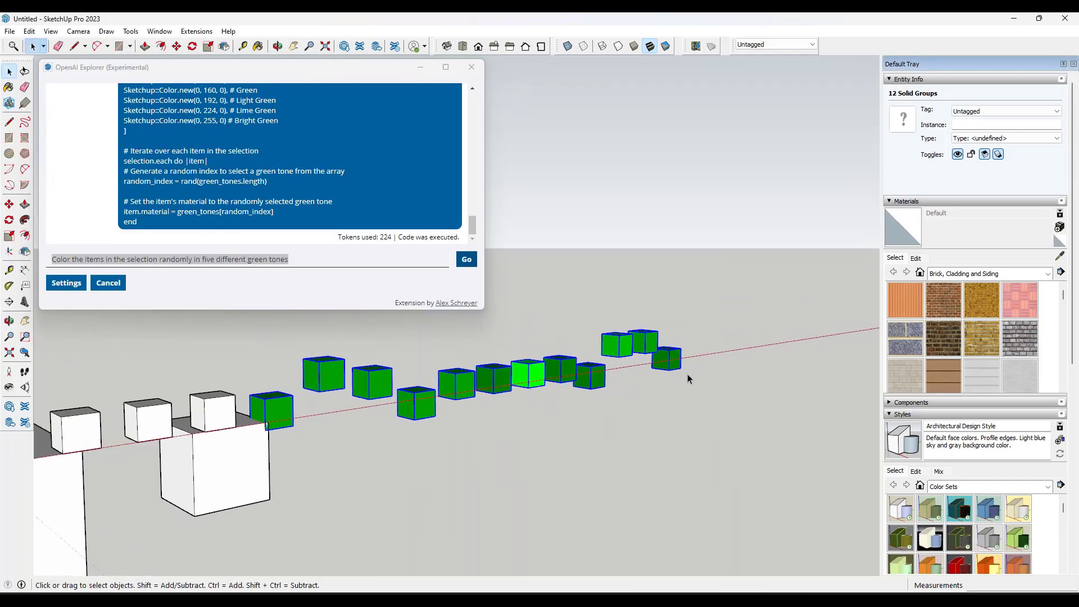
middle_drag(245, 418, 265, 360)
scroll(225, 393, down, 4)
scroll(283, 334, up, 3)
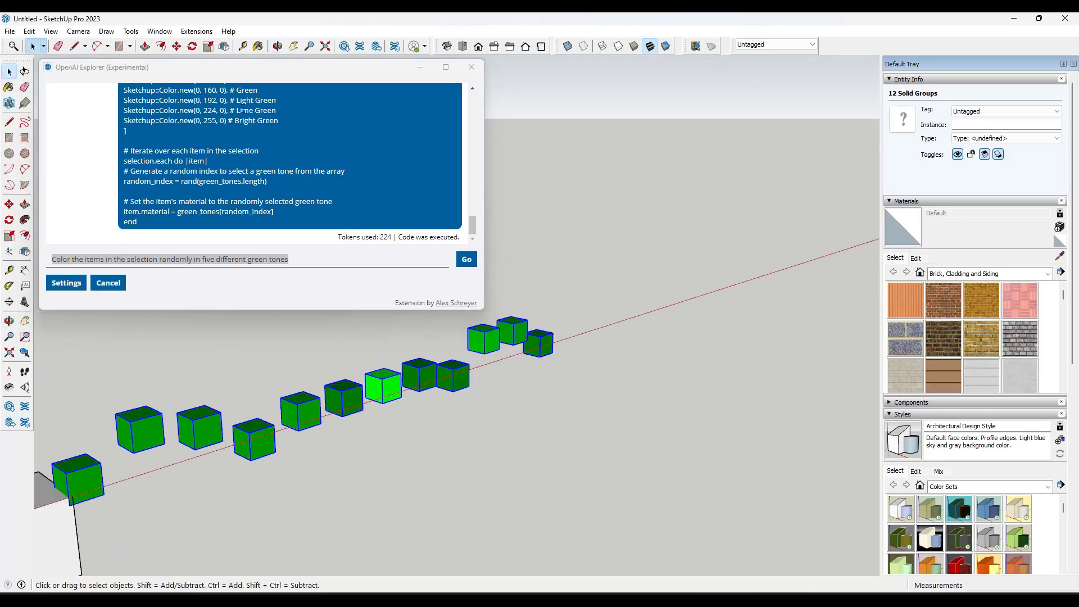
click(392, 233)
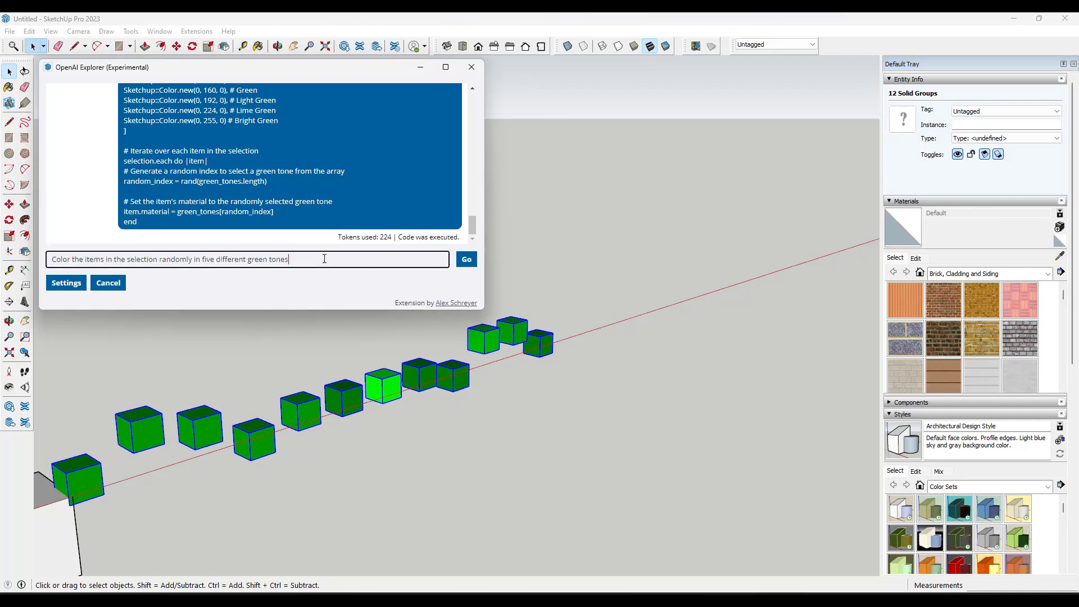
Replace the prompt with 'create a grid of 24 4 inch by 4 inch by 4 inch boxes spaced at 8" on center' and submit it.
drag(322, 259, 42, 271)
text(dreate a grid of 4)
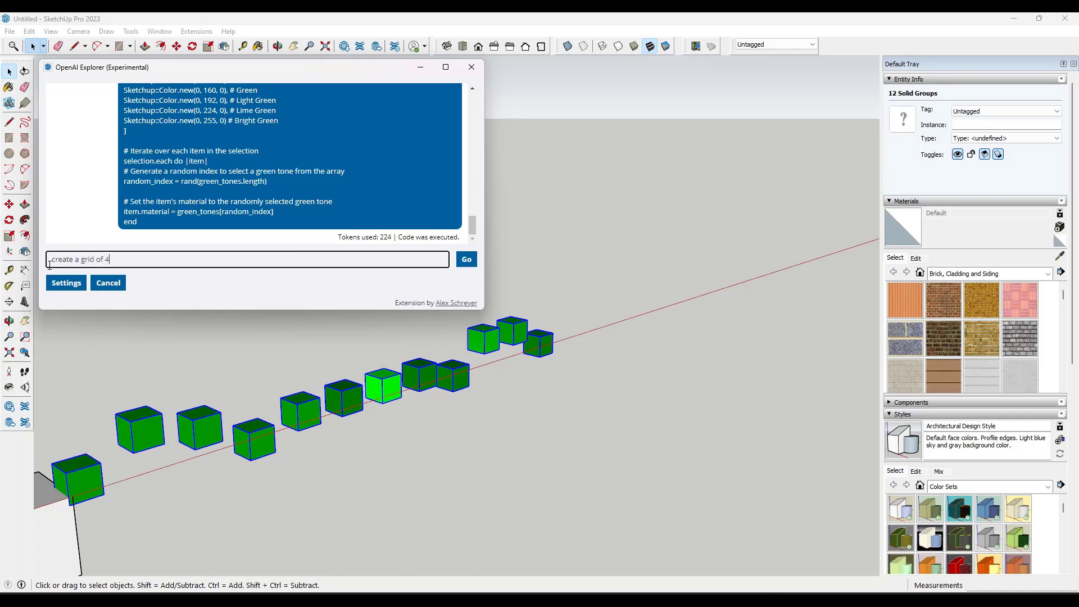
text(inch by 4 inch boxes spaced at 8" on center)
click(106, 260)
text(24)
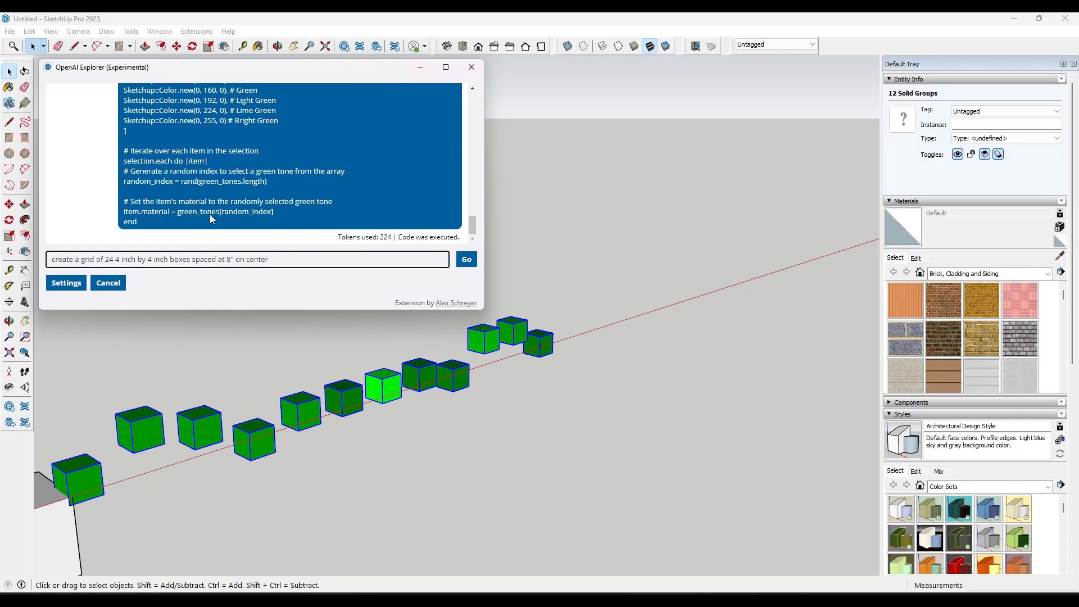
key(Right)
text(by 4 ich)
key(BackSpace)
key(BackSpace)
text(nch)
key(Right)
key(Right)
key(Right)
key(Right)
key(Right)
key(Right)
key(Right)
key(Right)
key(Return)
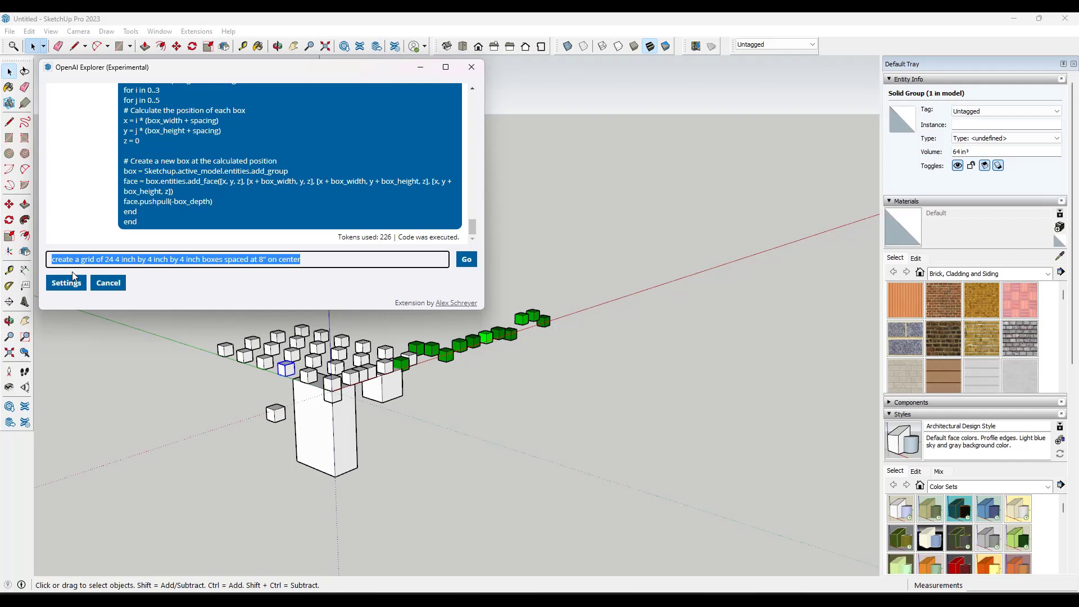
Submit 'select the boxes that were just generated', check the view, and narrow the OpenAI Explorer dialog.
text(select )
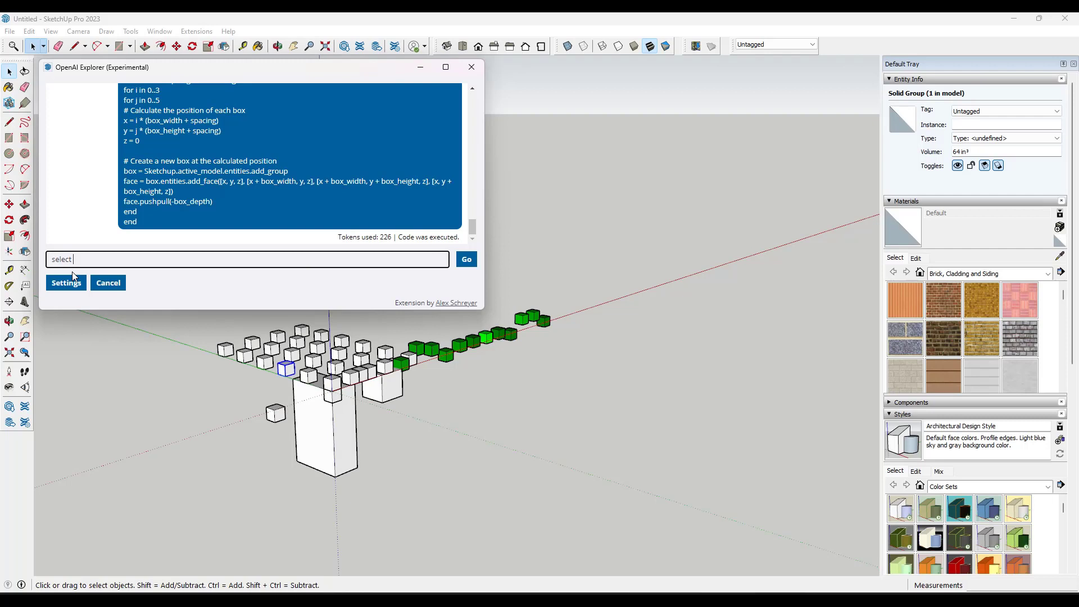
text(the boxes that were just generated)
click(467, 259)
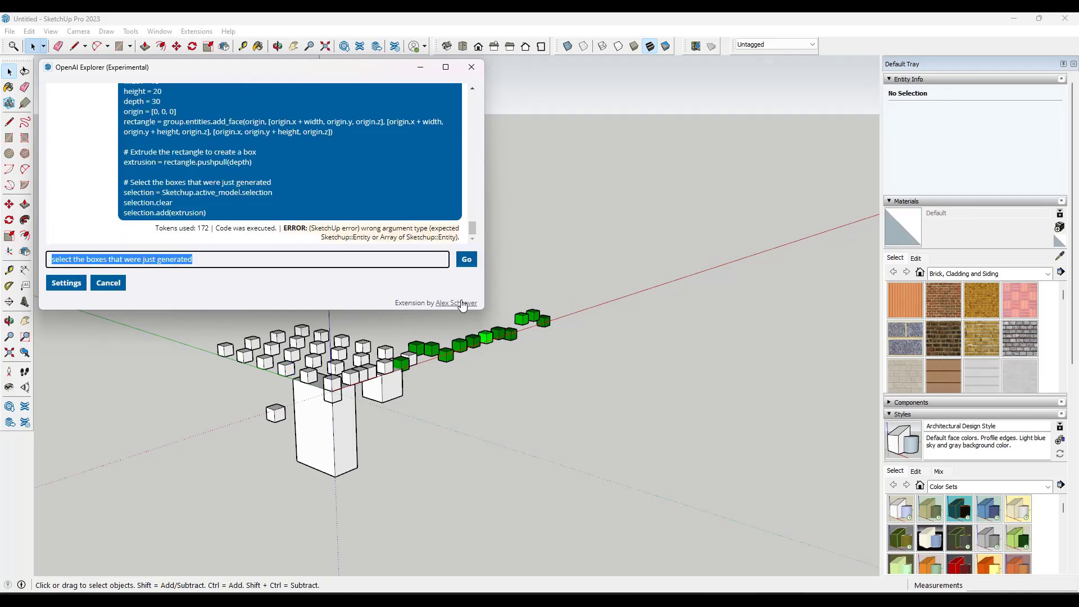
scroll(347, 367, down, 4)
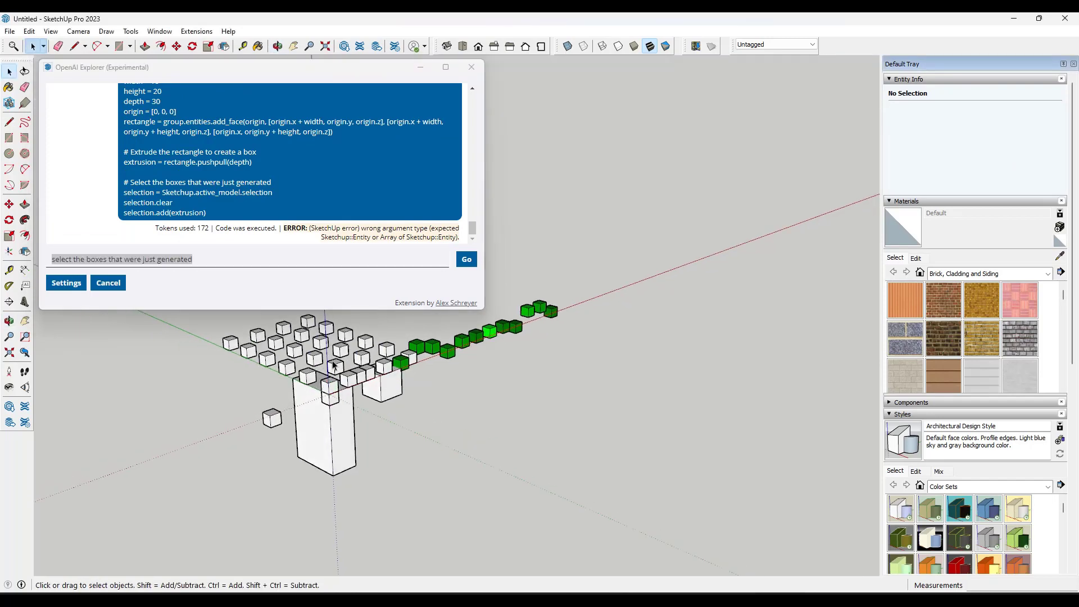
middle_drag(341, 330, 344, 355)
scroll(344, 353, up, 2)
scroll(344, 353, up, 2)
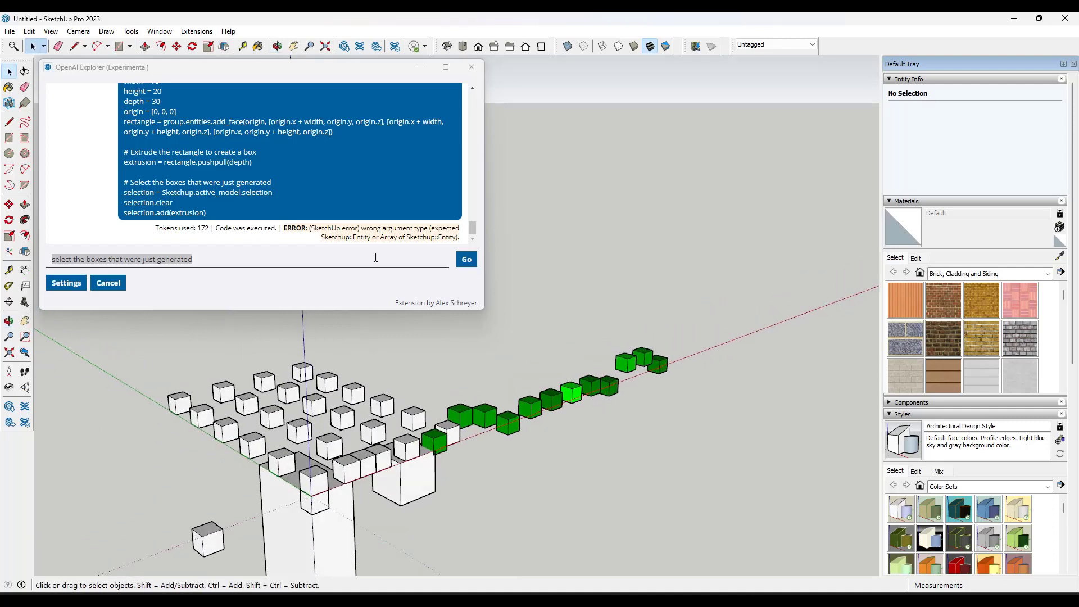
drag(485, 284, 426, 284)
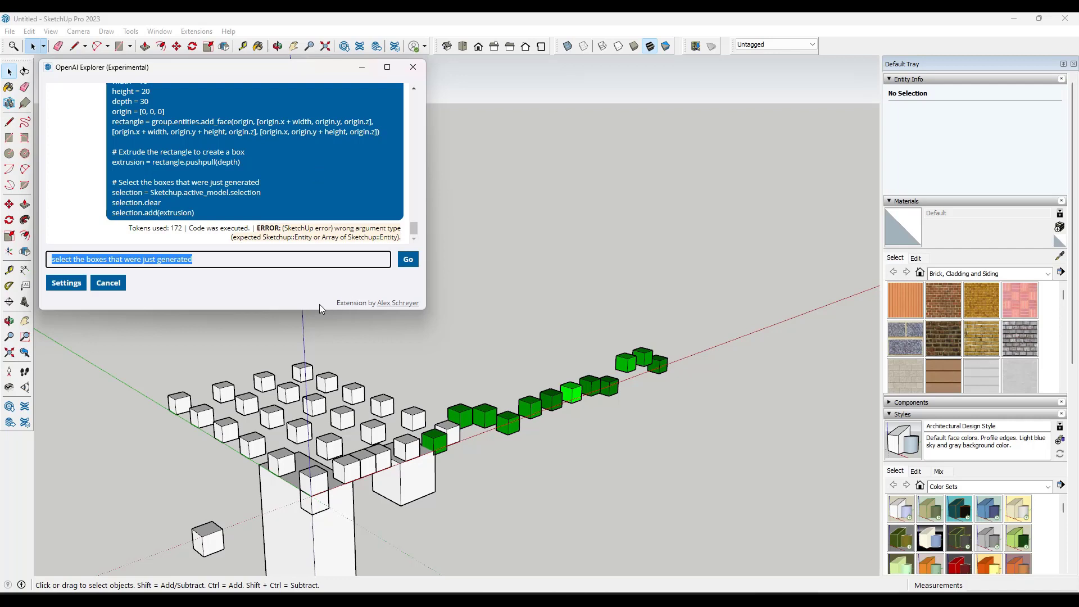
Empty the Prompt Prefix in the OpenAI Explorer settings and save.
click(67, 284)
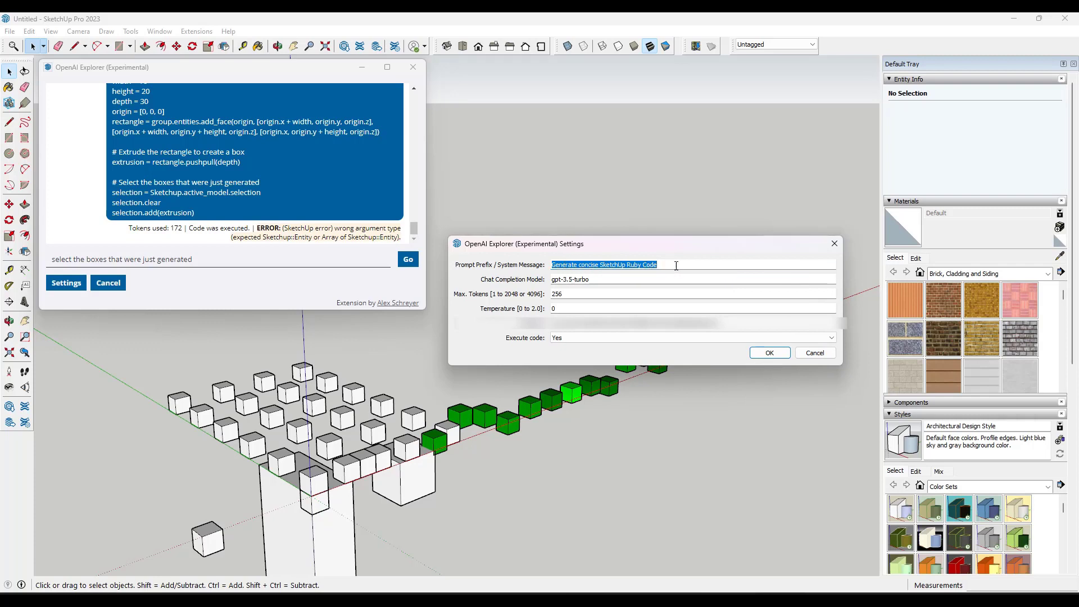
key(BackSpace)
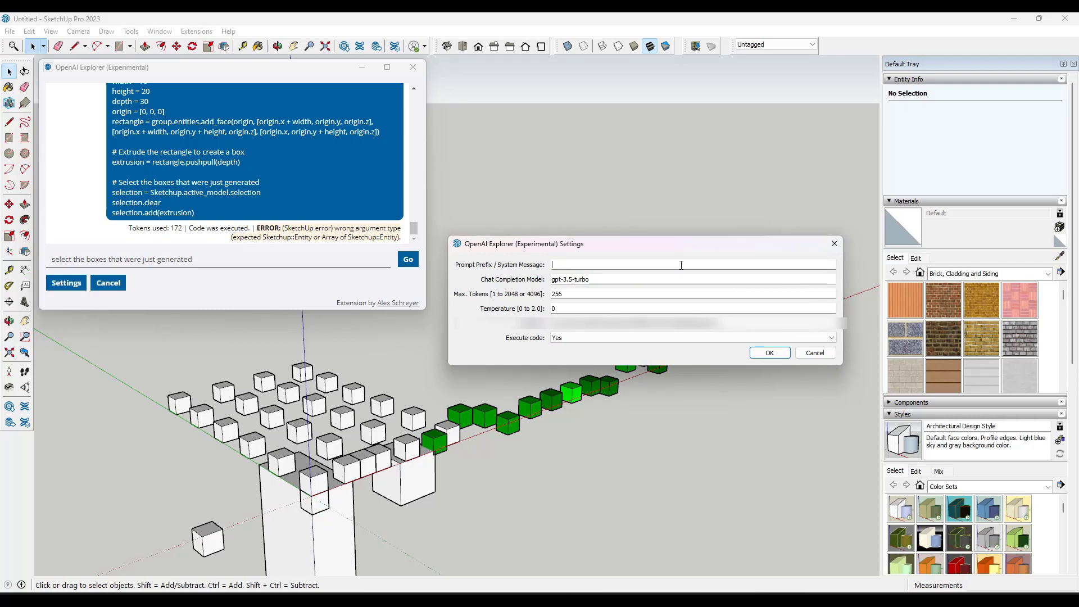
click(761, 353)
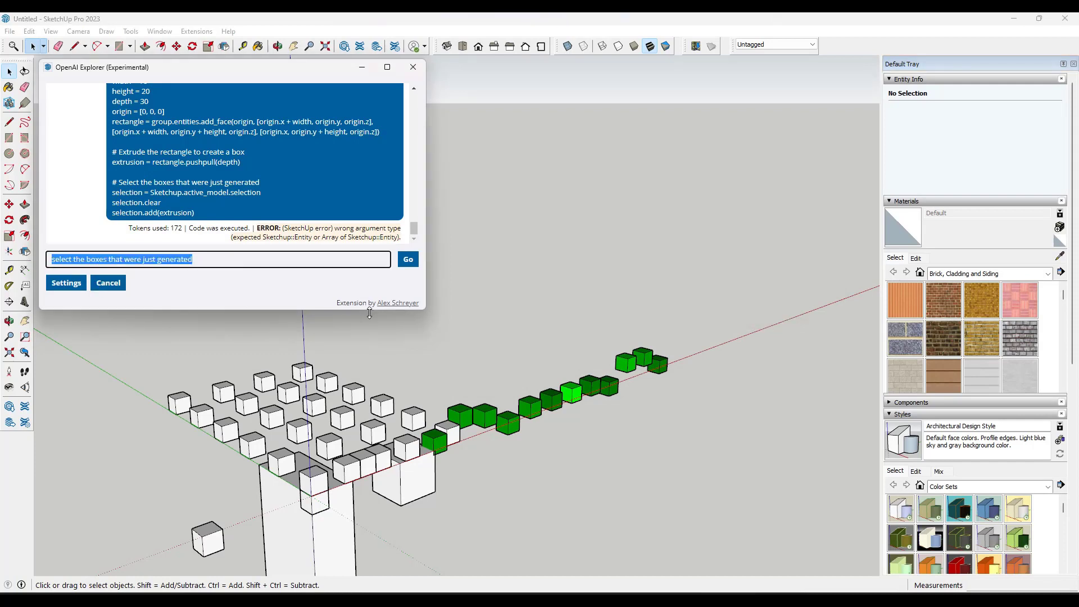
Submit 'Describe SketchUp' and read the reply in the enlarged dialog.
text(Descri)
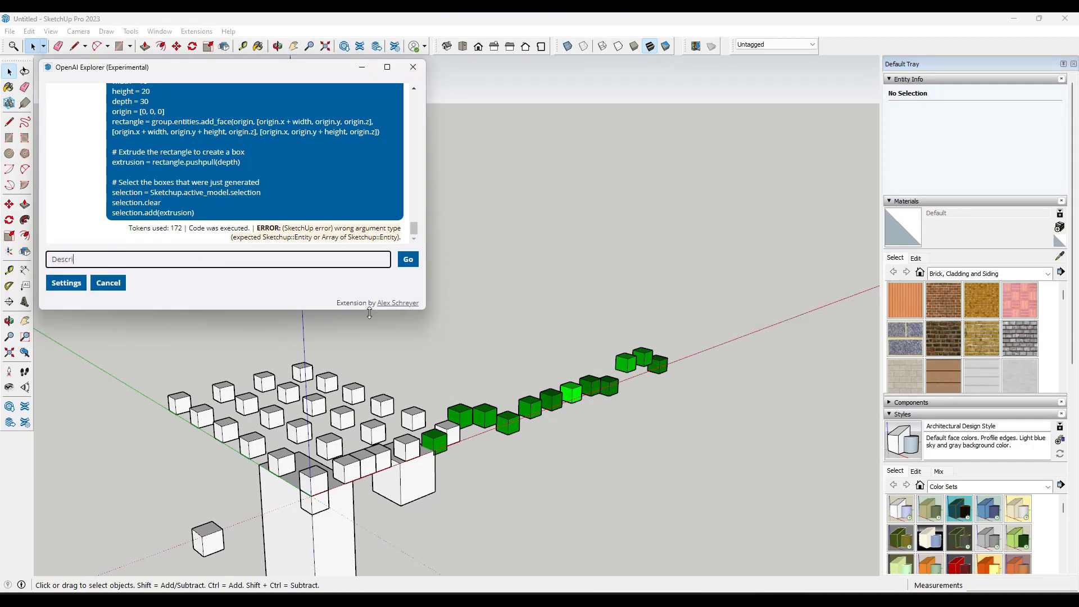
text(be SketchUp)
key(Return)
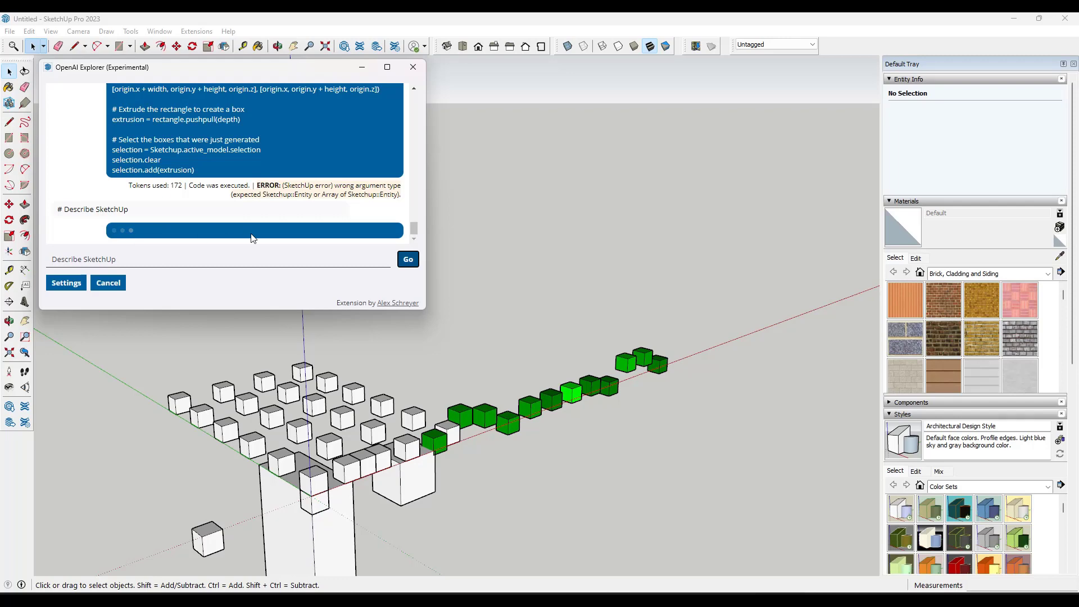
scroll(265, 225, down, 3)
scroll(275, 214, up, 3)
scroll(284, 203, down, 2)
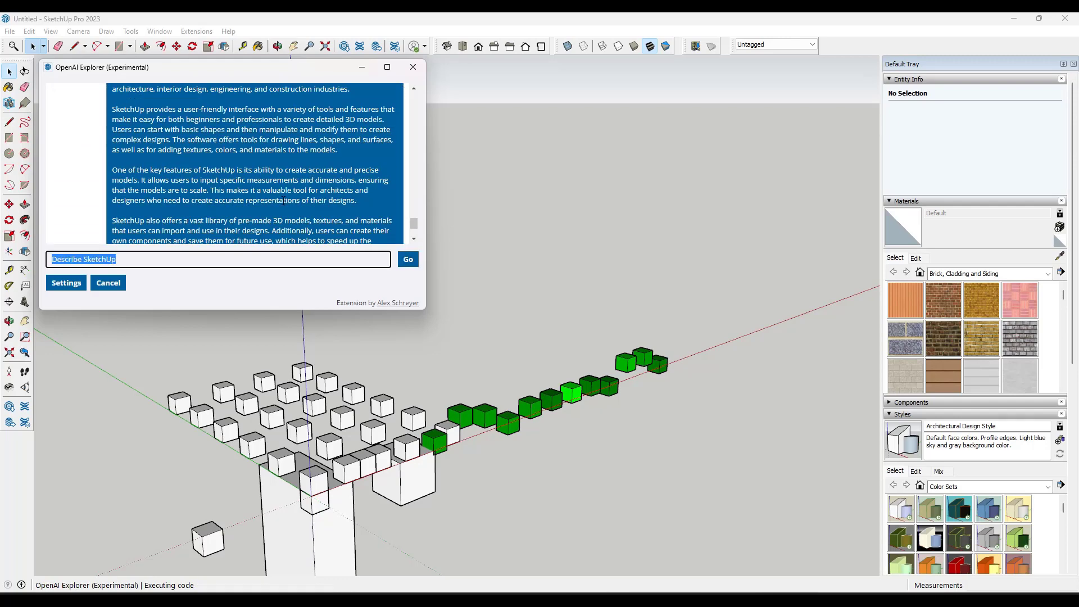
scroll(286, 208, down, 3)
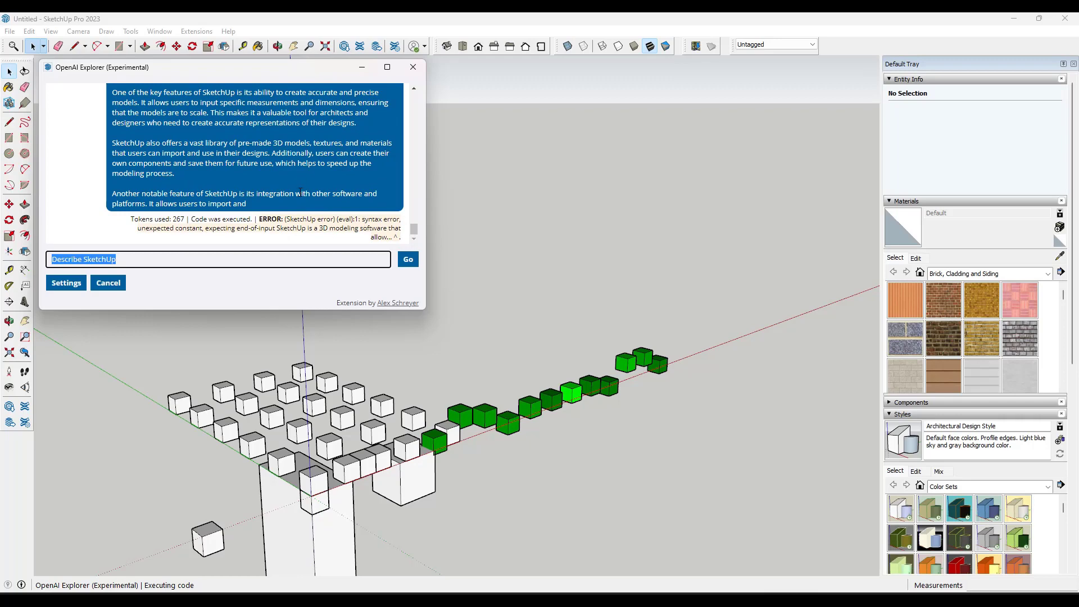
scroll(288, 178, up, 3)
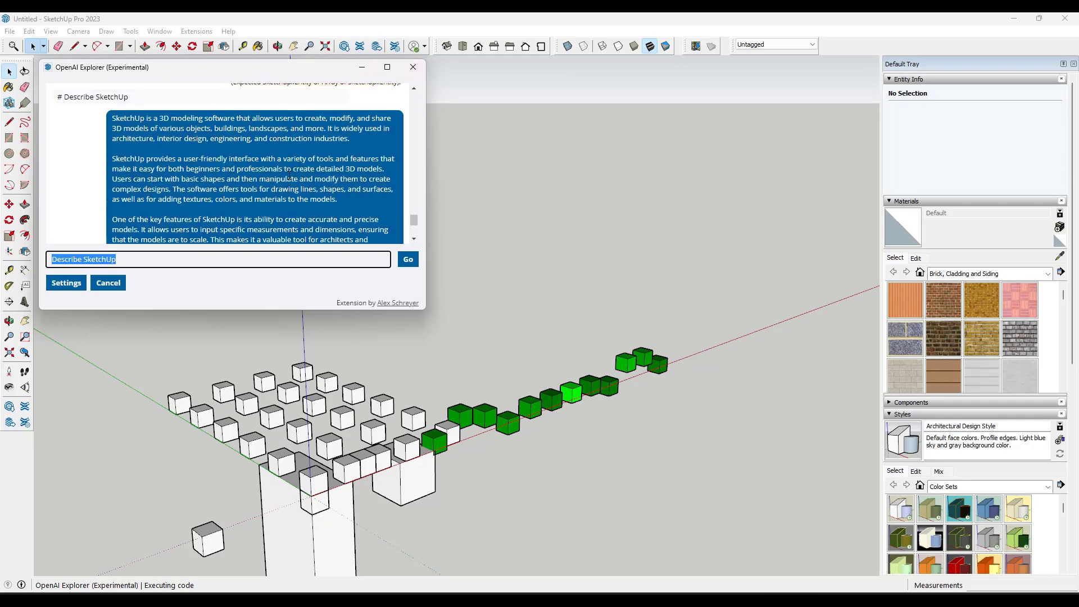
scroll(288, 178, up, 1)
scroll(183, 147, down, 2)
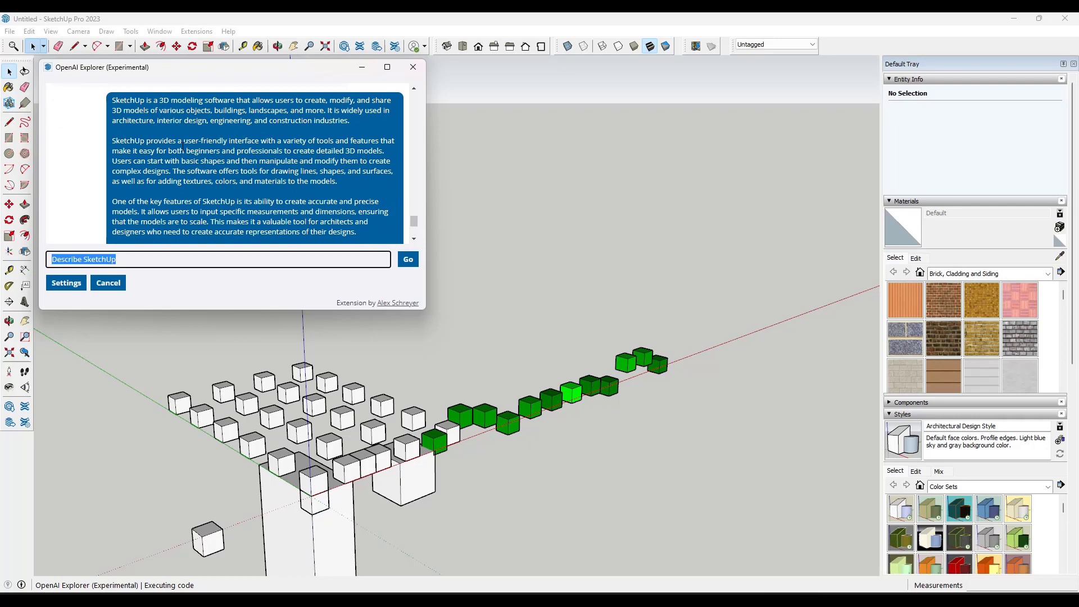
scroll(318, 187, down, 3)
scroll(230, 168, up, 2)
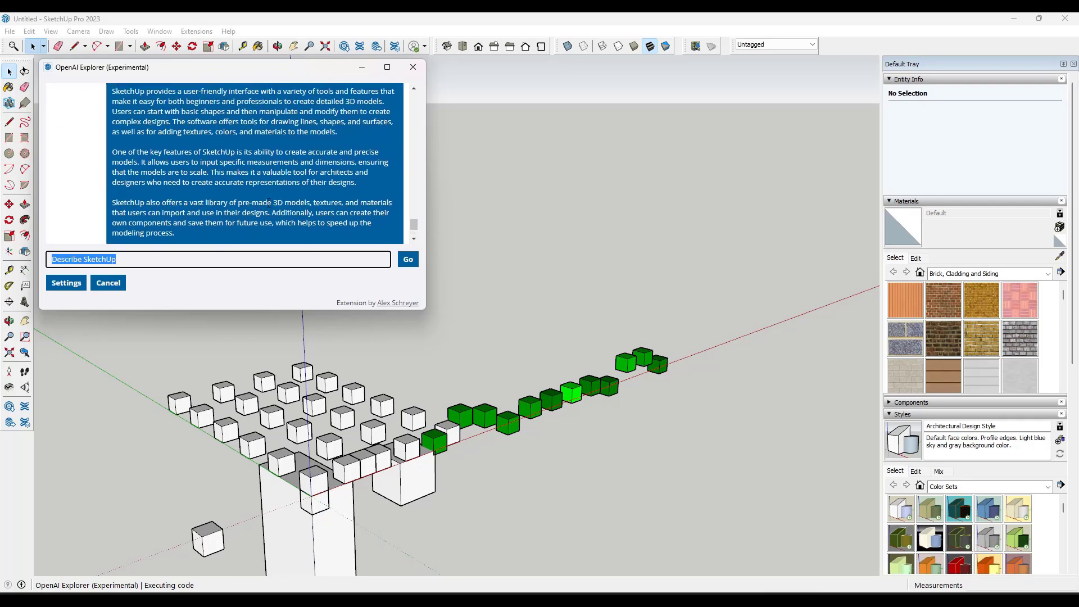
scroll(235, 162, down, 2)
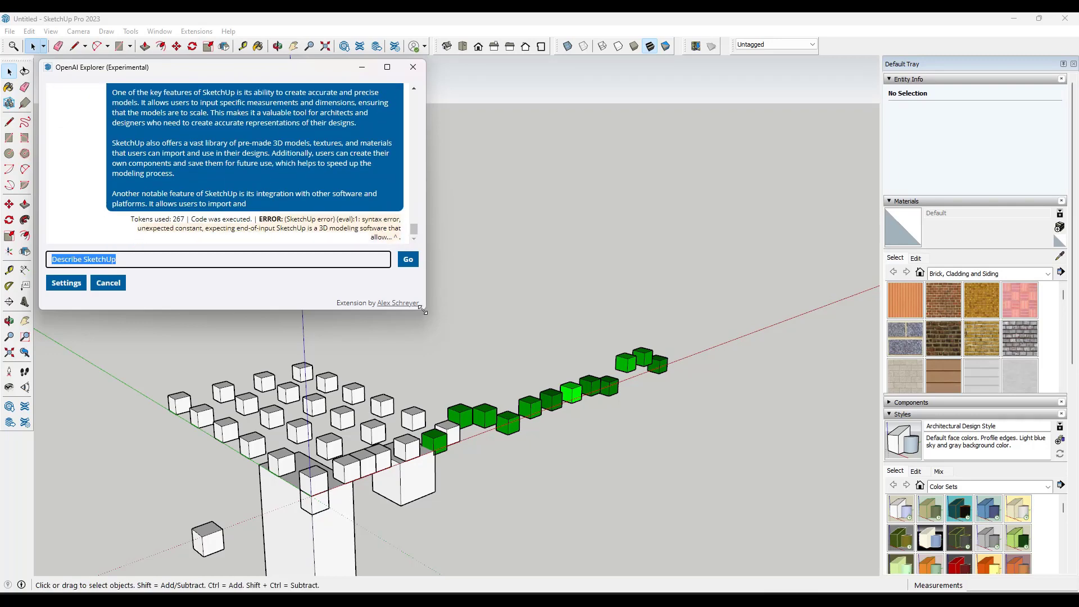
drag(422, 310, 516, 350)
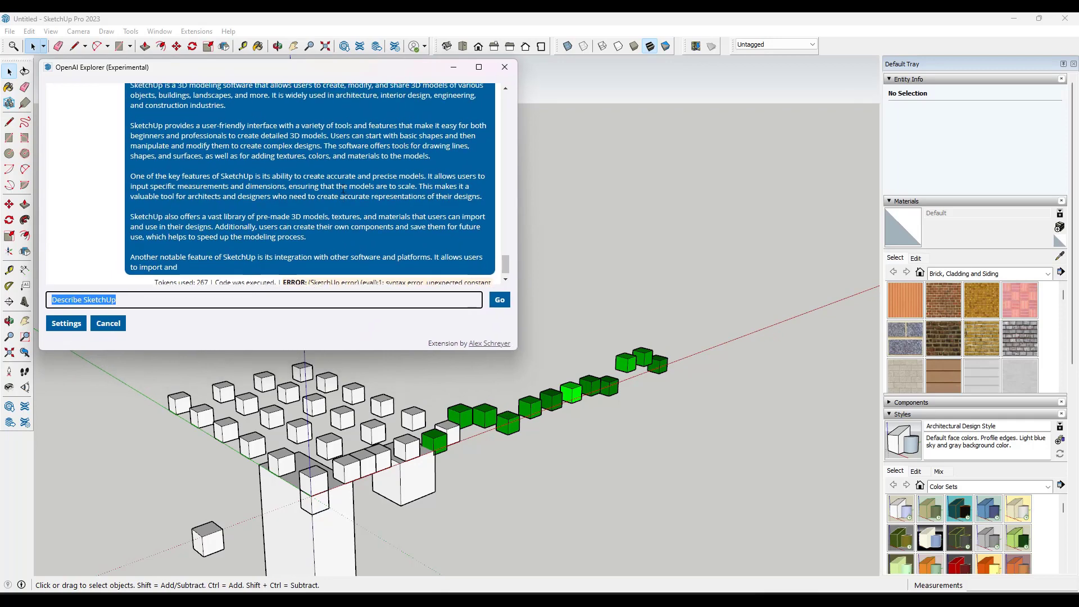
scroll(342, 190, up, 3)
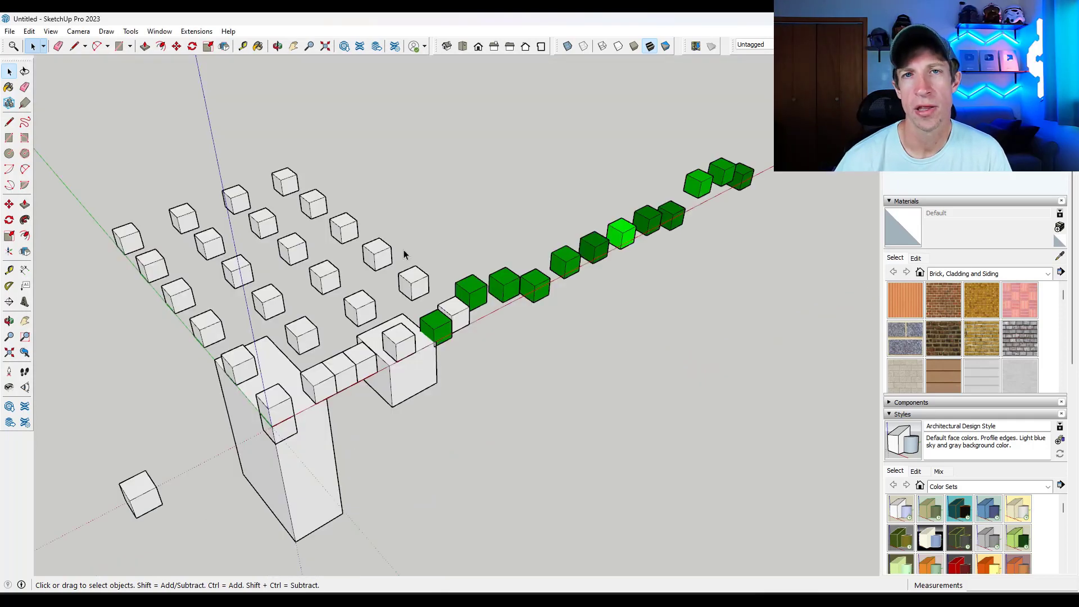